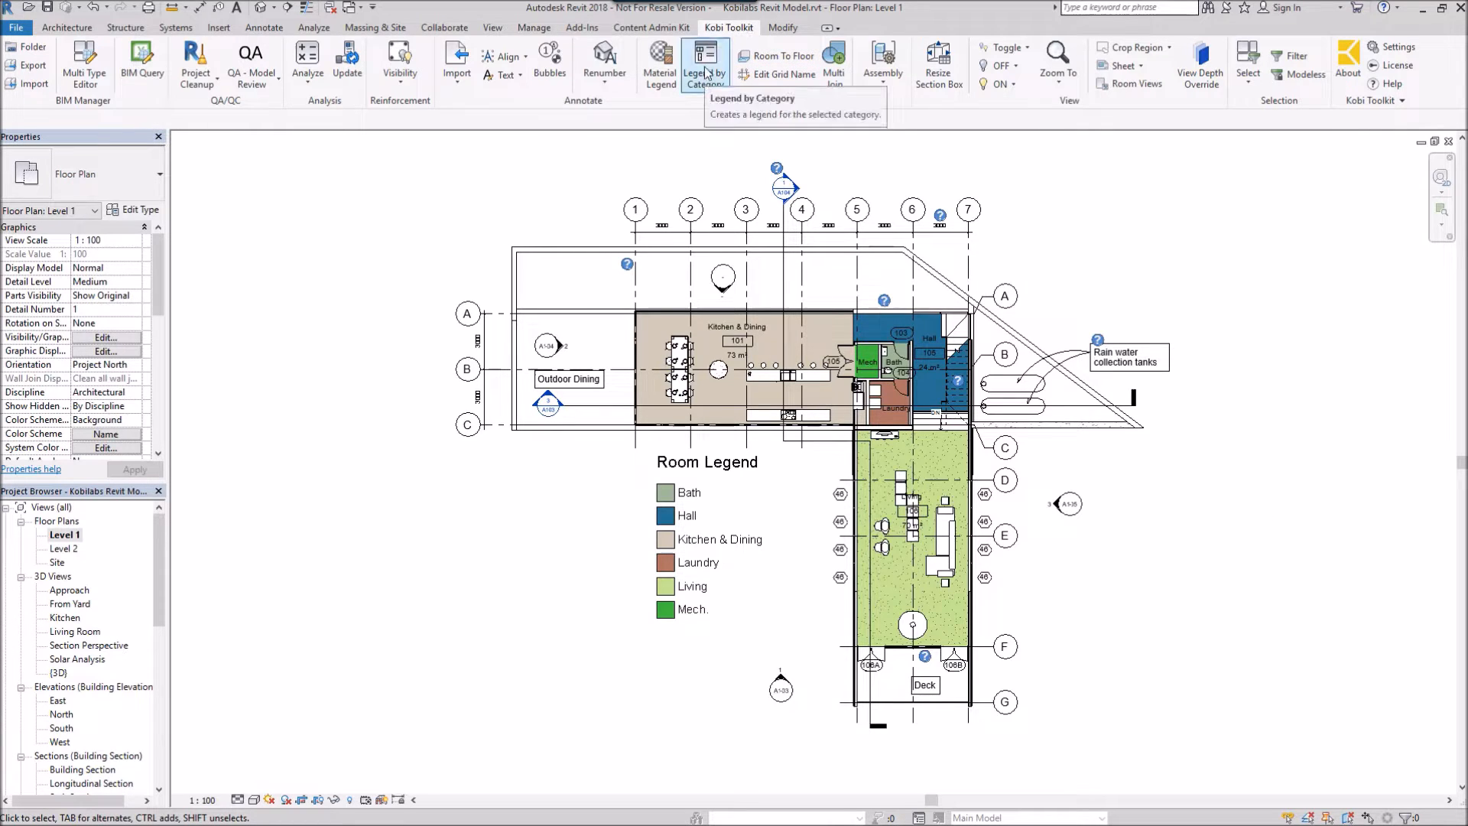
Try to run Legend by Category from the Level 1 floor plan
{"action": "left_click", "coordinate": [704, 73]}
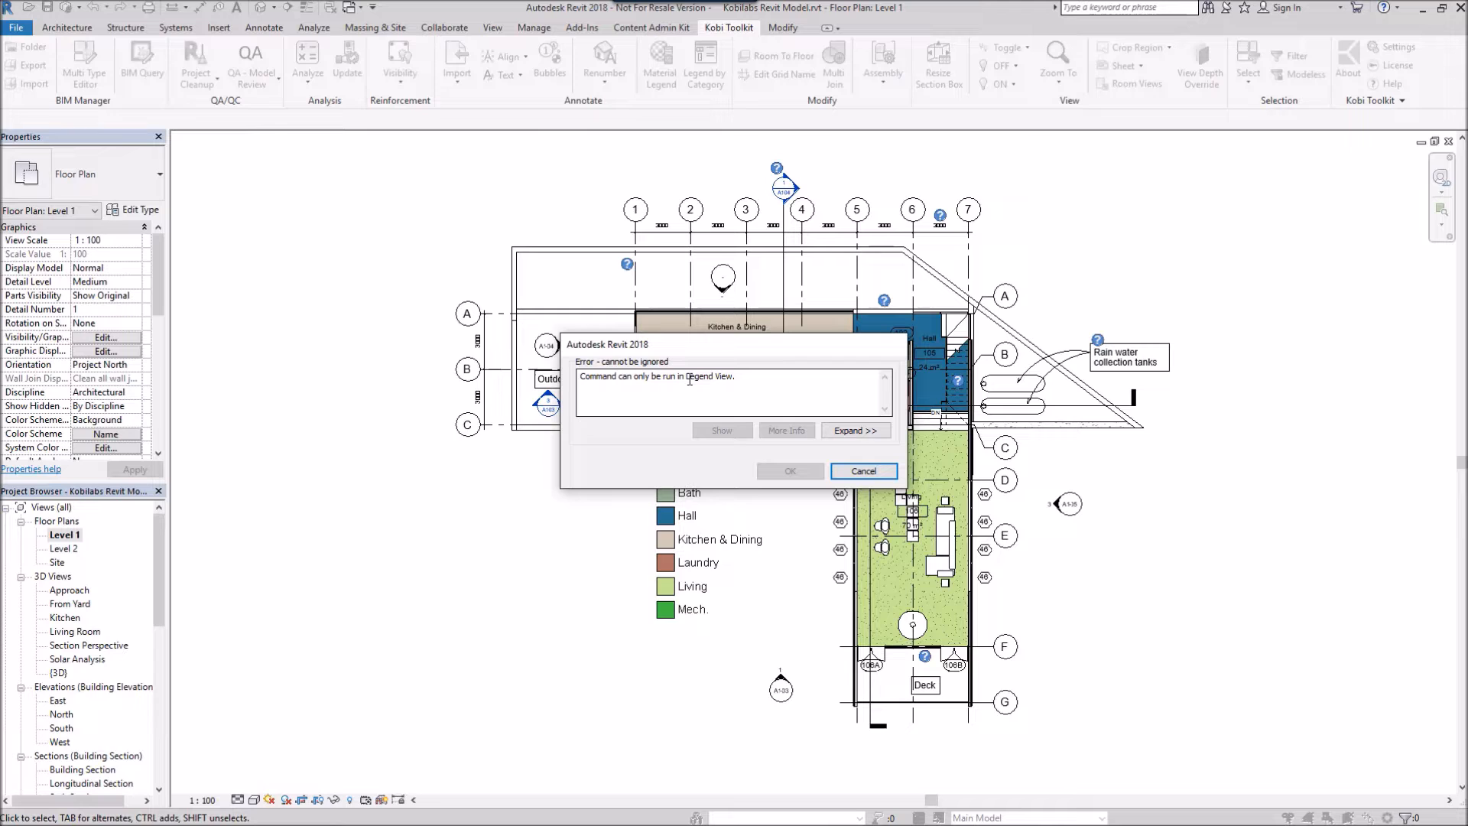
{"action": "left_click", "coordinate": [863, 471]}
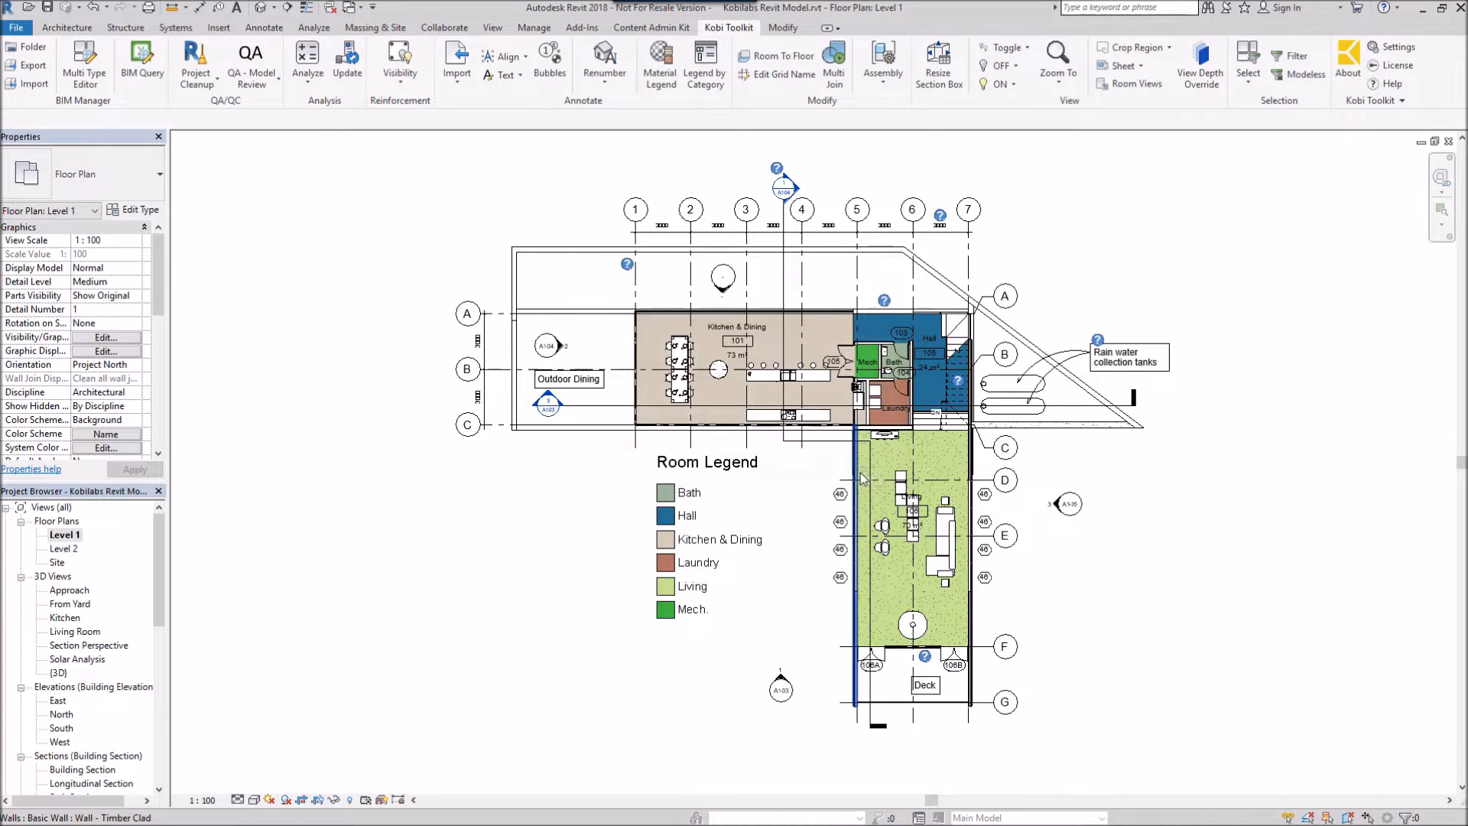
Create a new legend view named Legend 1 at a scale of 1:50
{"action": "left_click", "coordinate": [492, 28]}
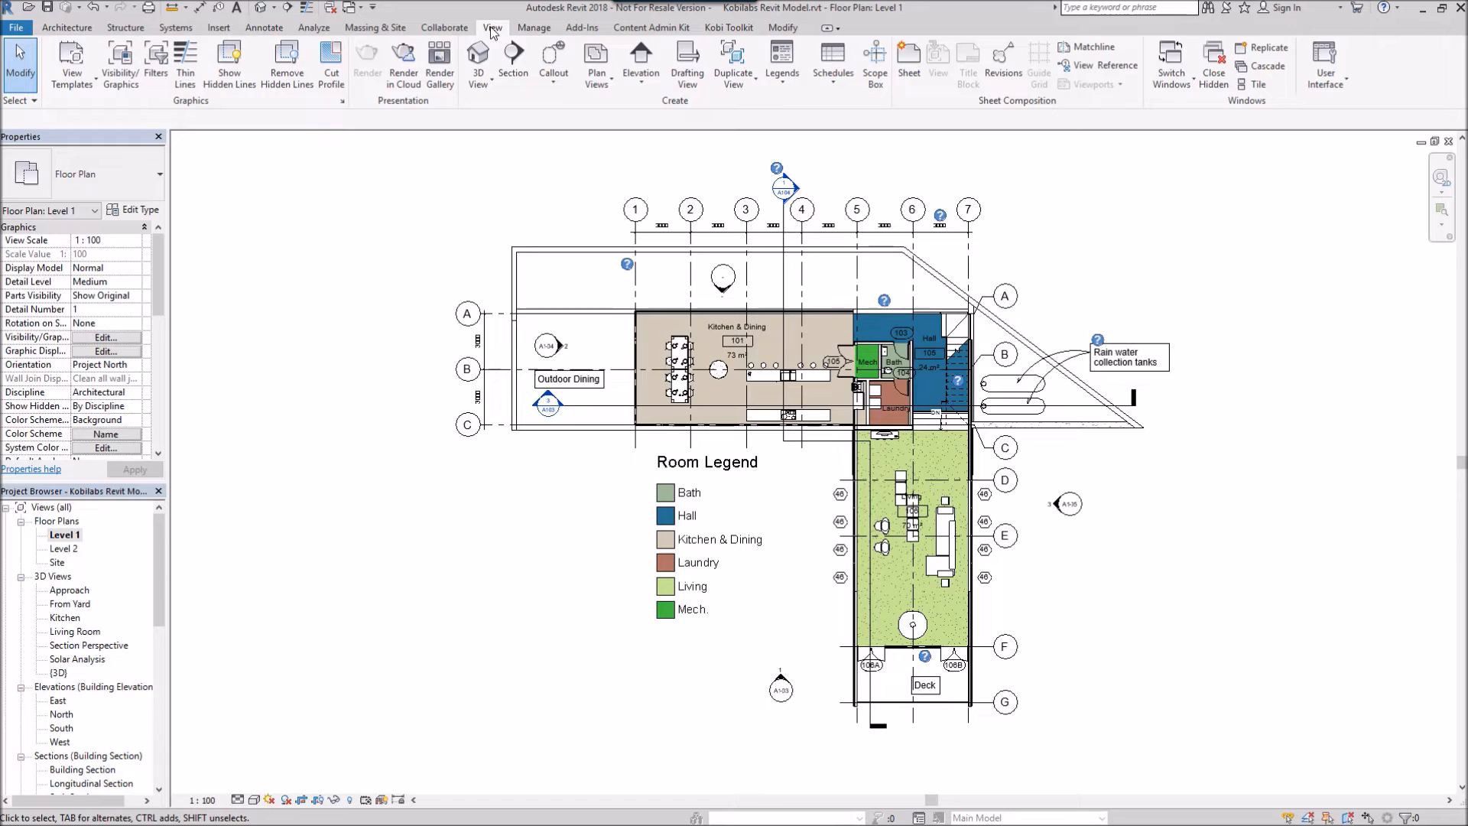
{"action": "left_click", "coordinate": [794, 86]}
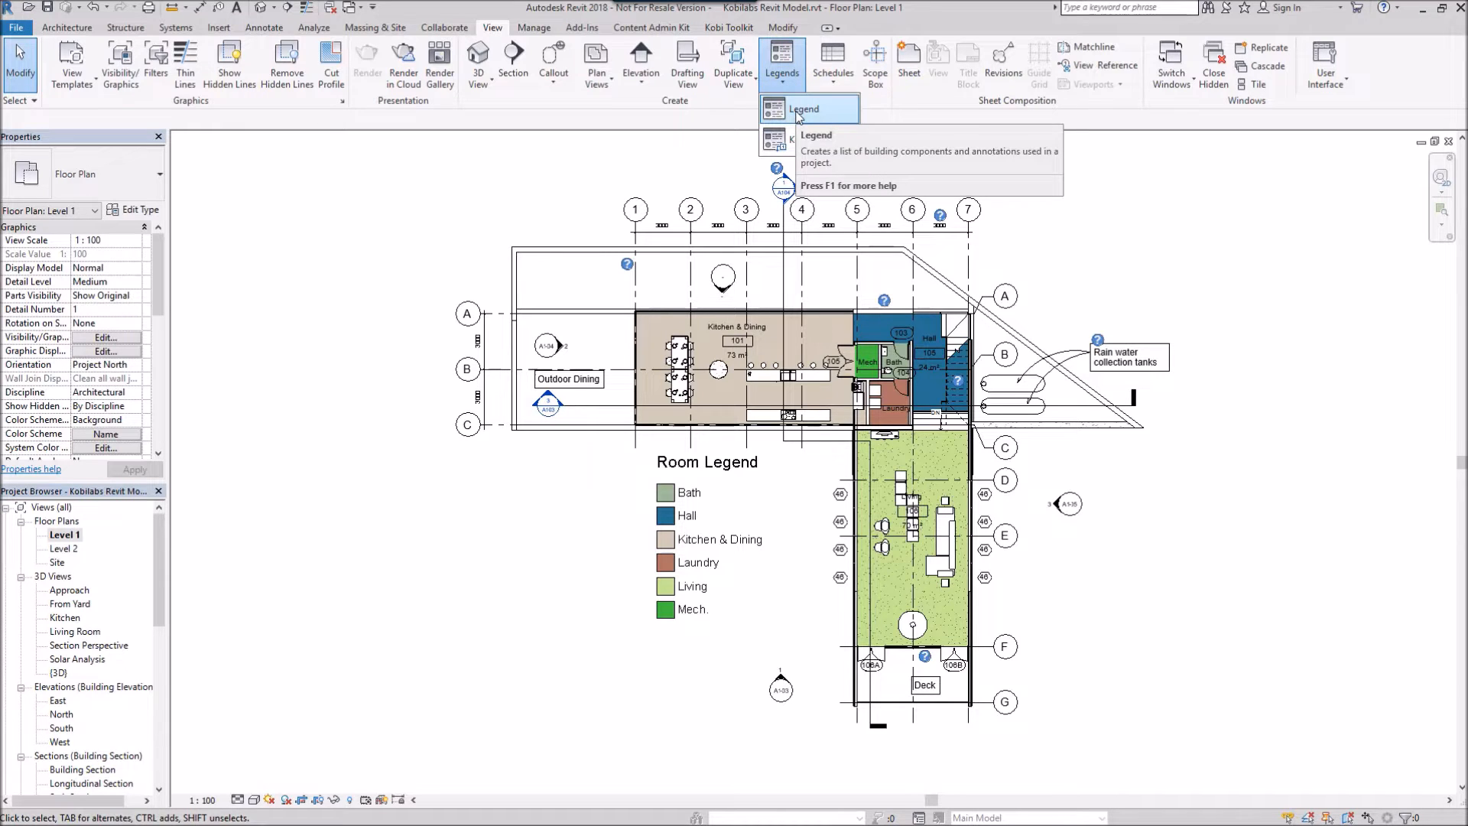
{"action": "left_click", "coordinate": [797, 111]}
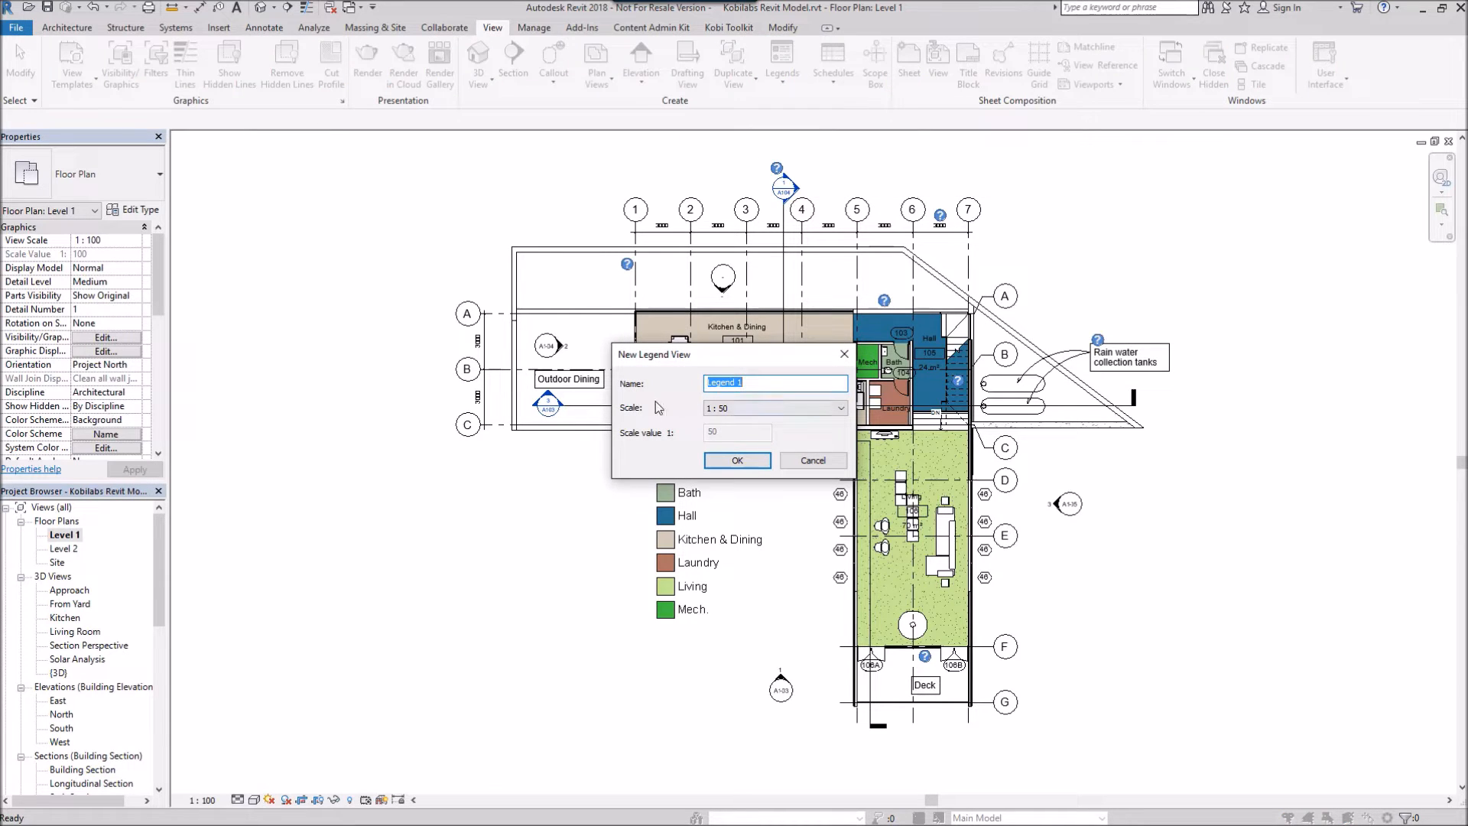
{"action": "left_click", "coordinate": [738, 461]}
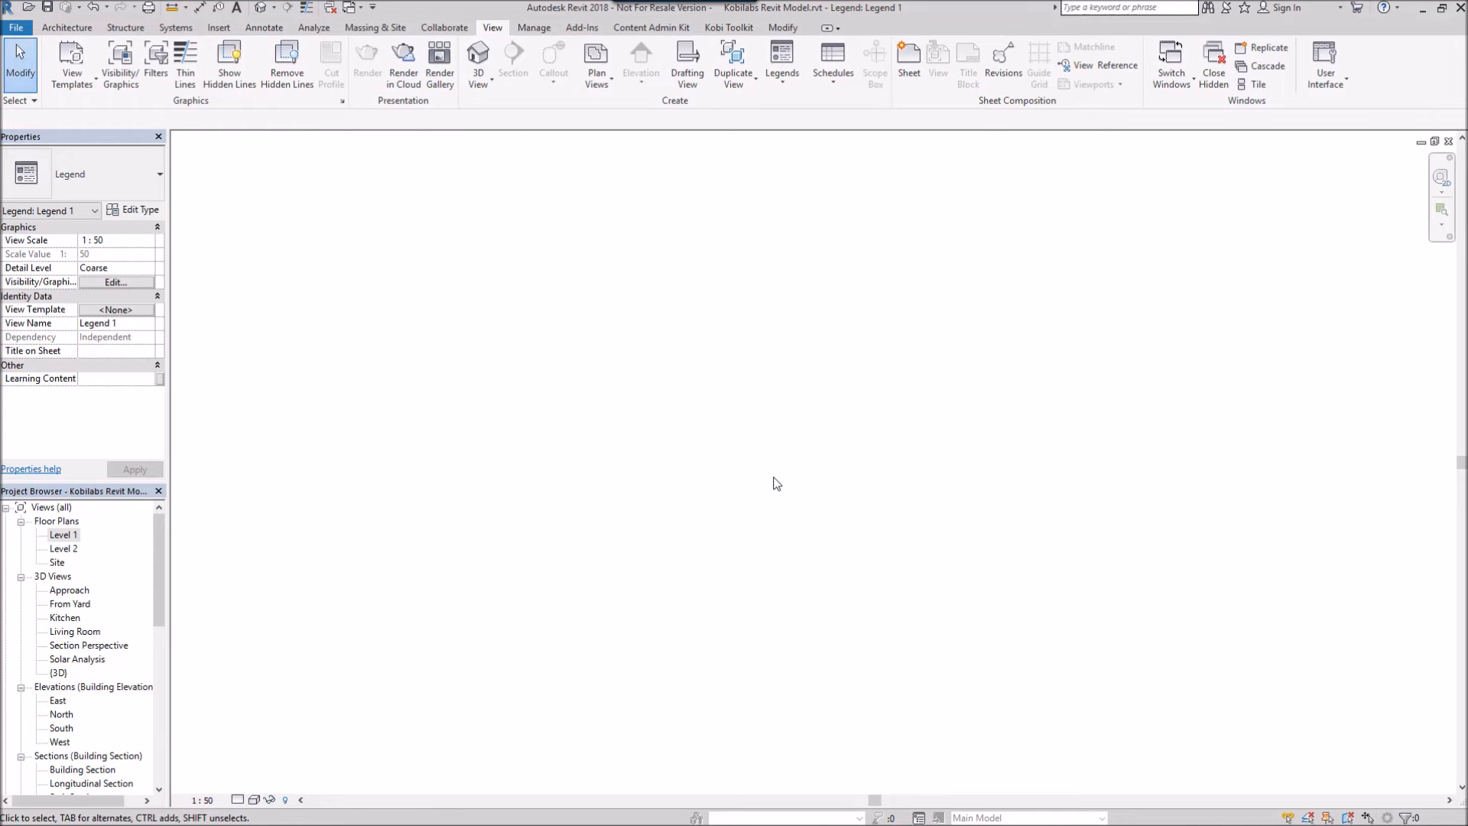
Try to run Legend by Category in the empty Legend 1 view
{"action": "left_click", "coordinate": [738, 33]}
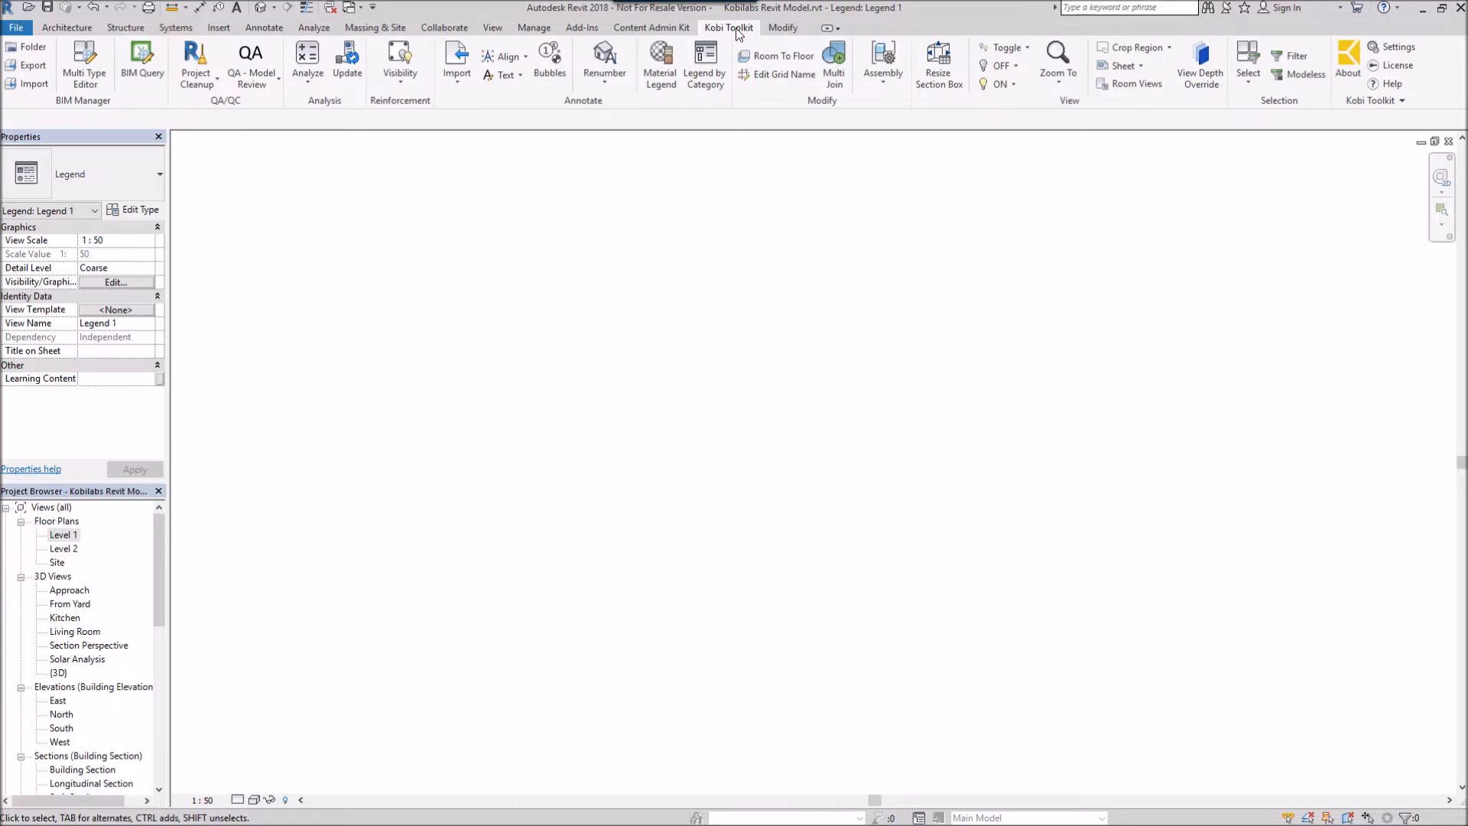
{"action": "left_click", "coordinate": [705, 64]}
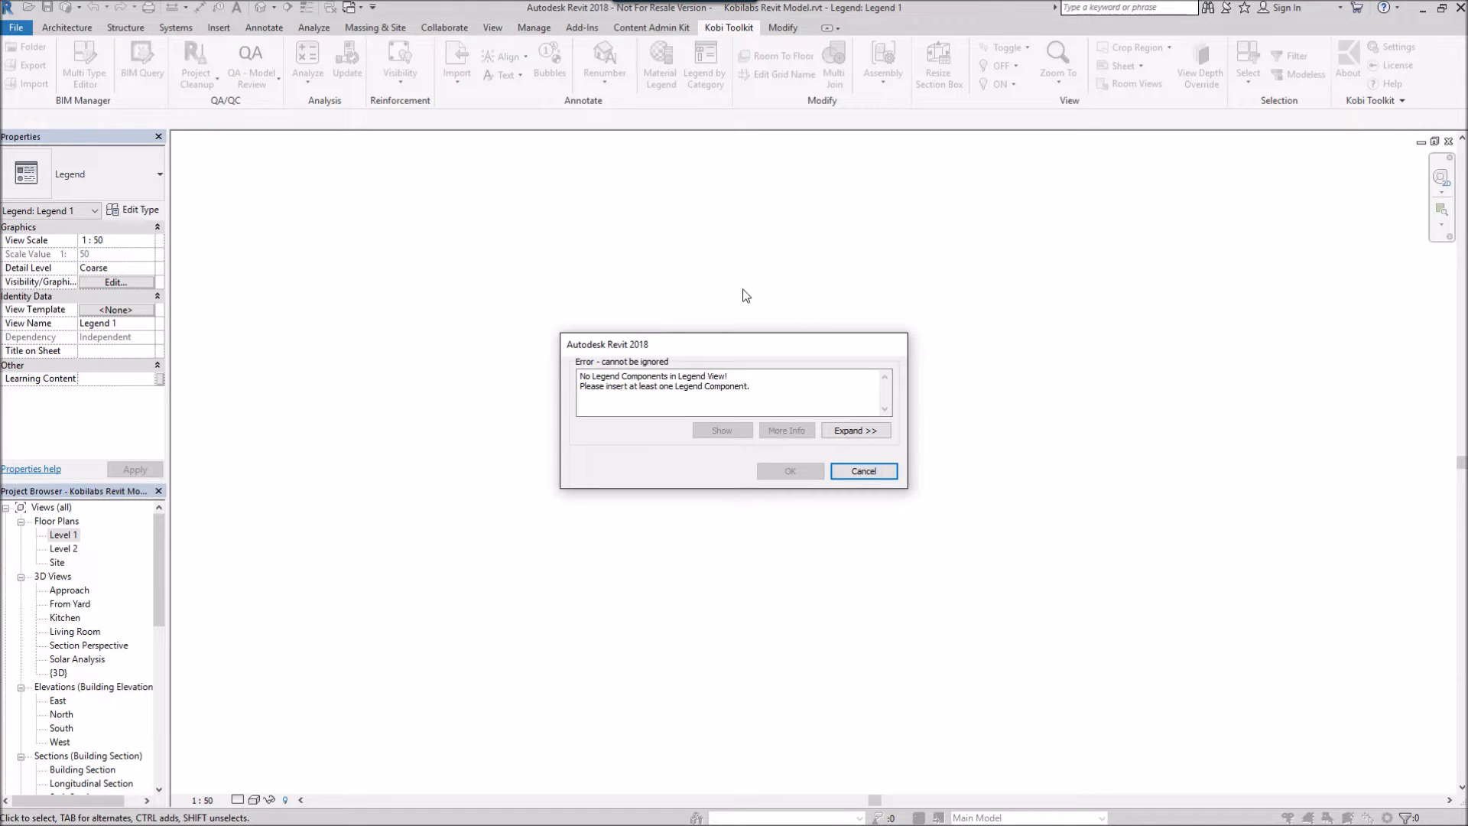
{"action": "left_click", "coordinate": [864, 471]}
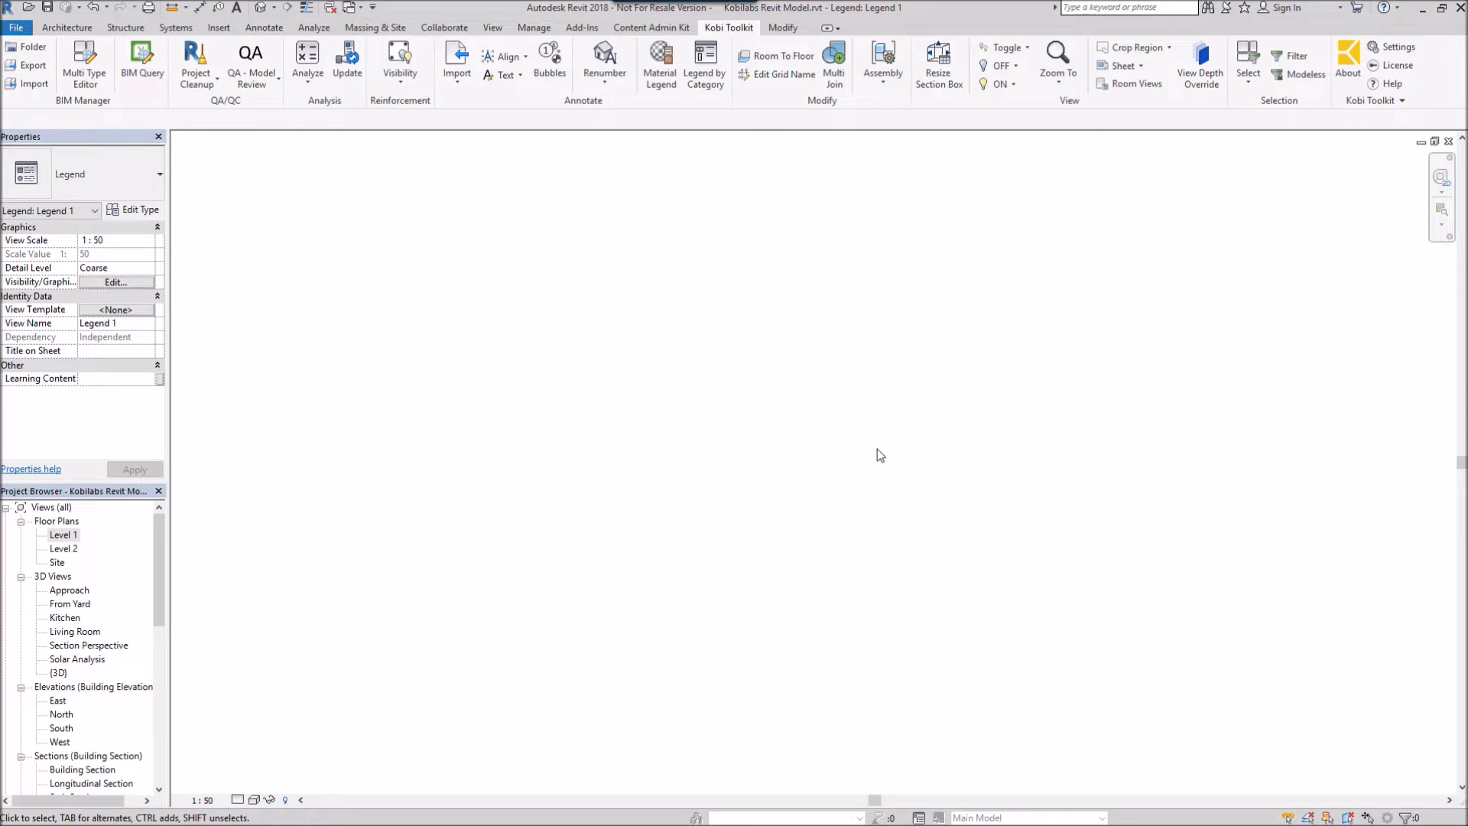
Place one legend component in the upper-left area of the empty legend view
{"action": "left_click", "coordinate": [264, 28]}
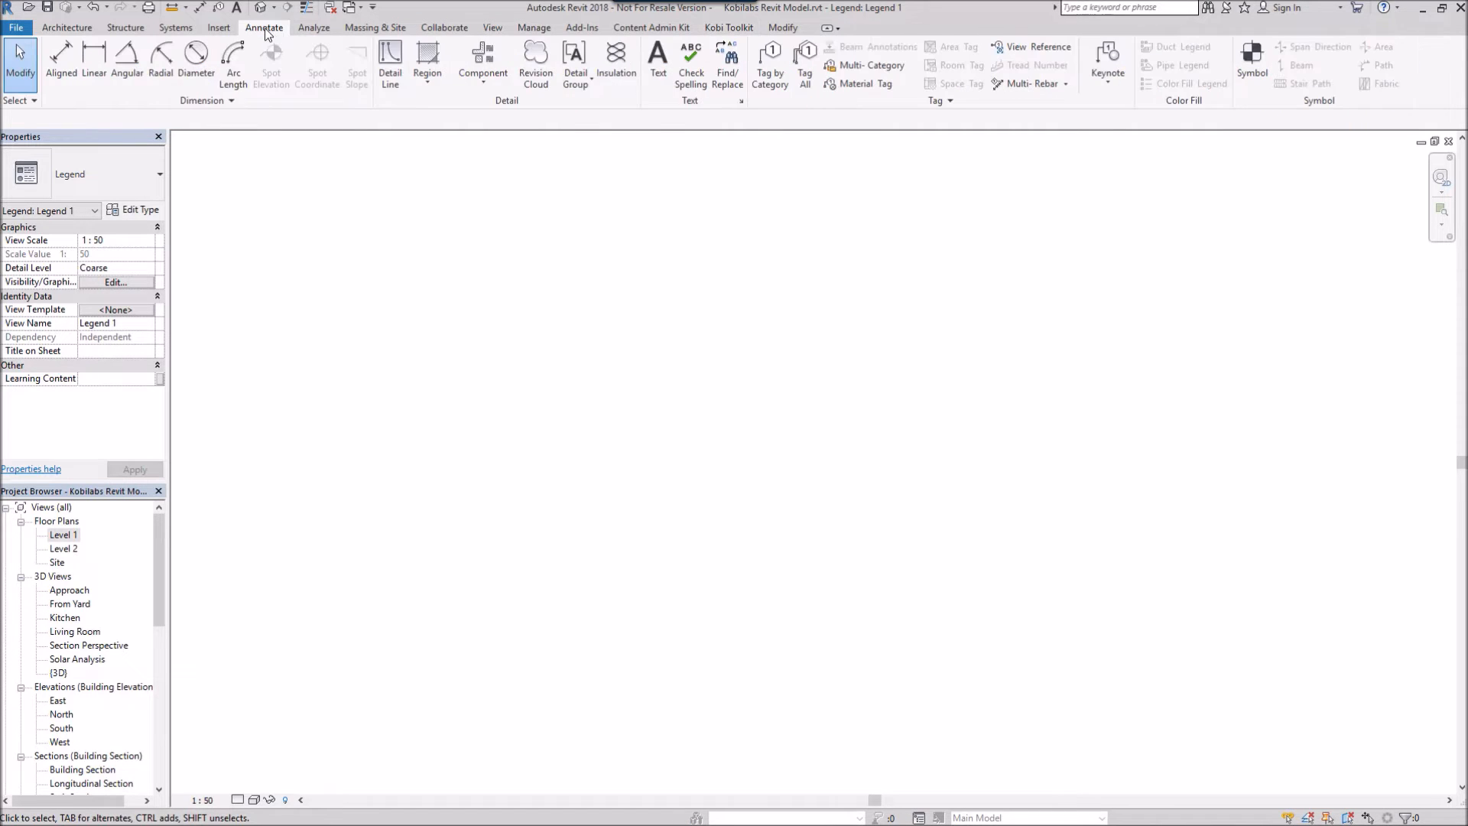
{"action": "left_click", "coordinate": [483, 81]}
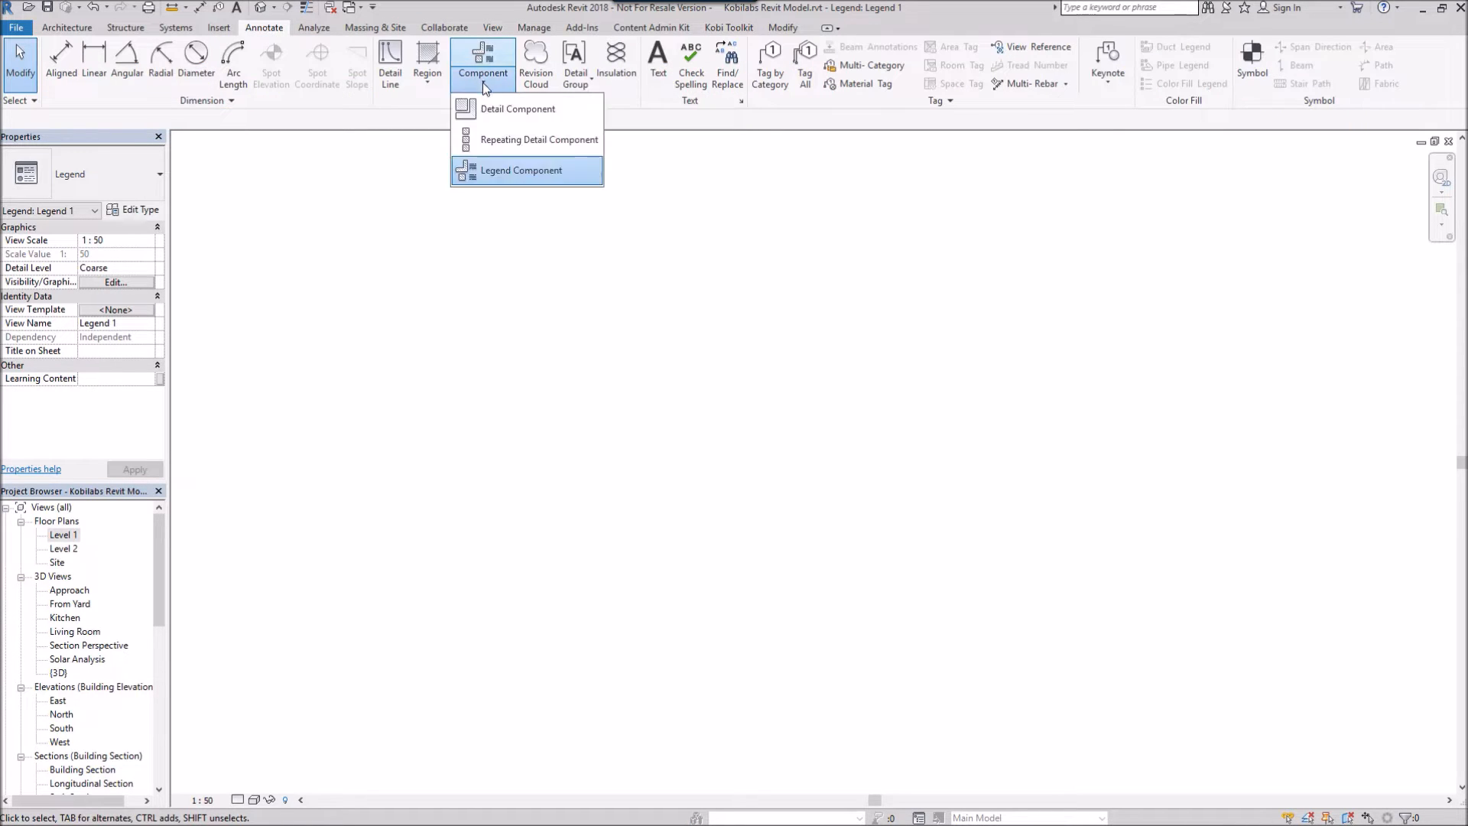
{"action": "left_click", "coordinate": [493, 169]}
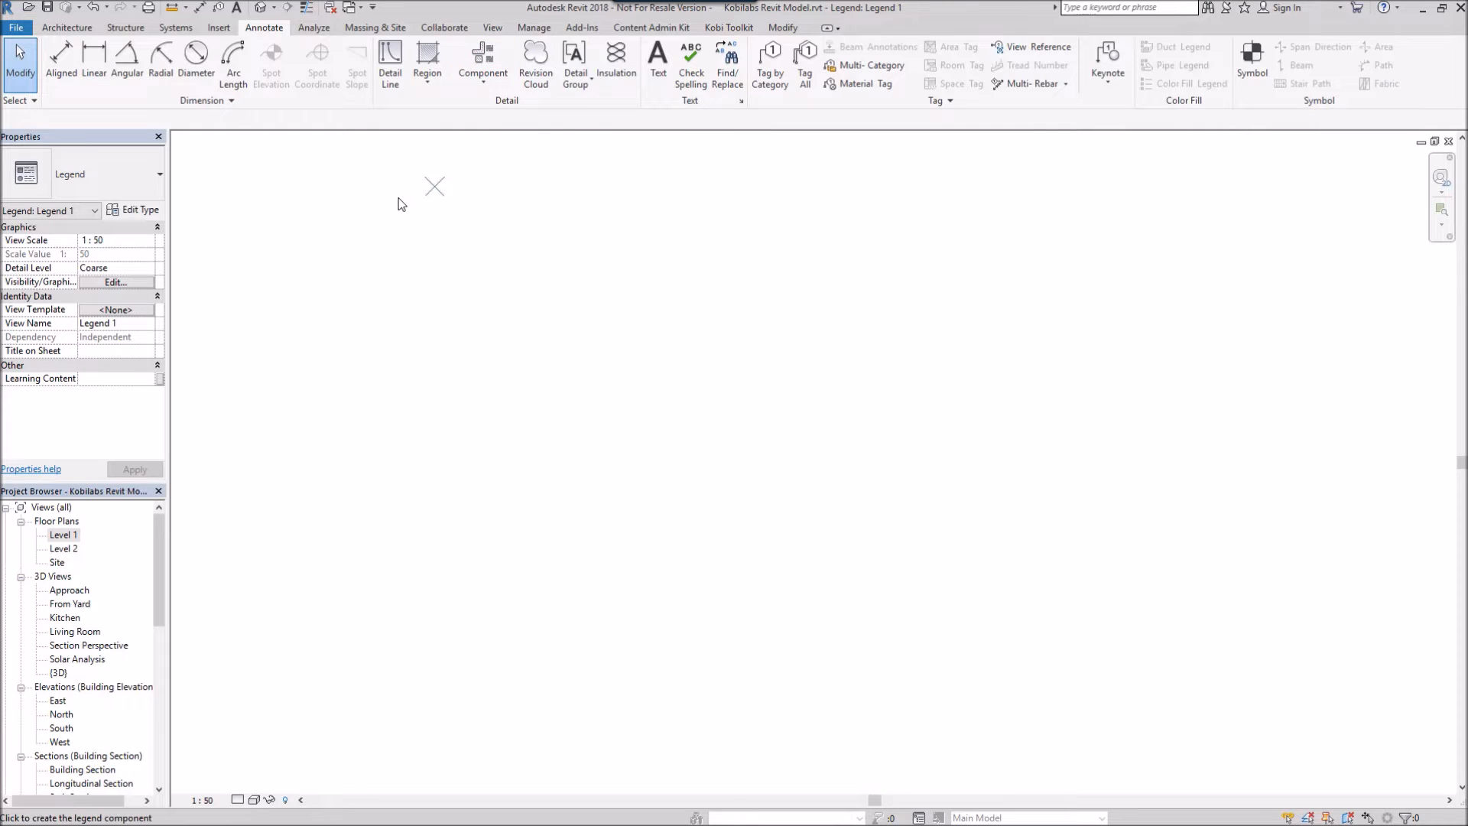
{"action": "left_click", "coordinate": [283, 193]}
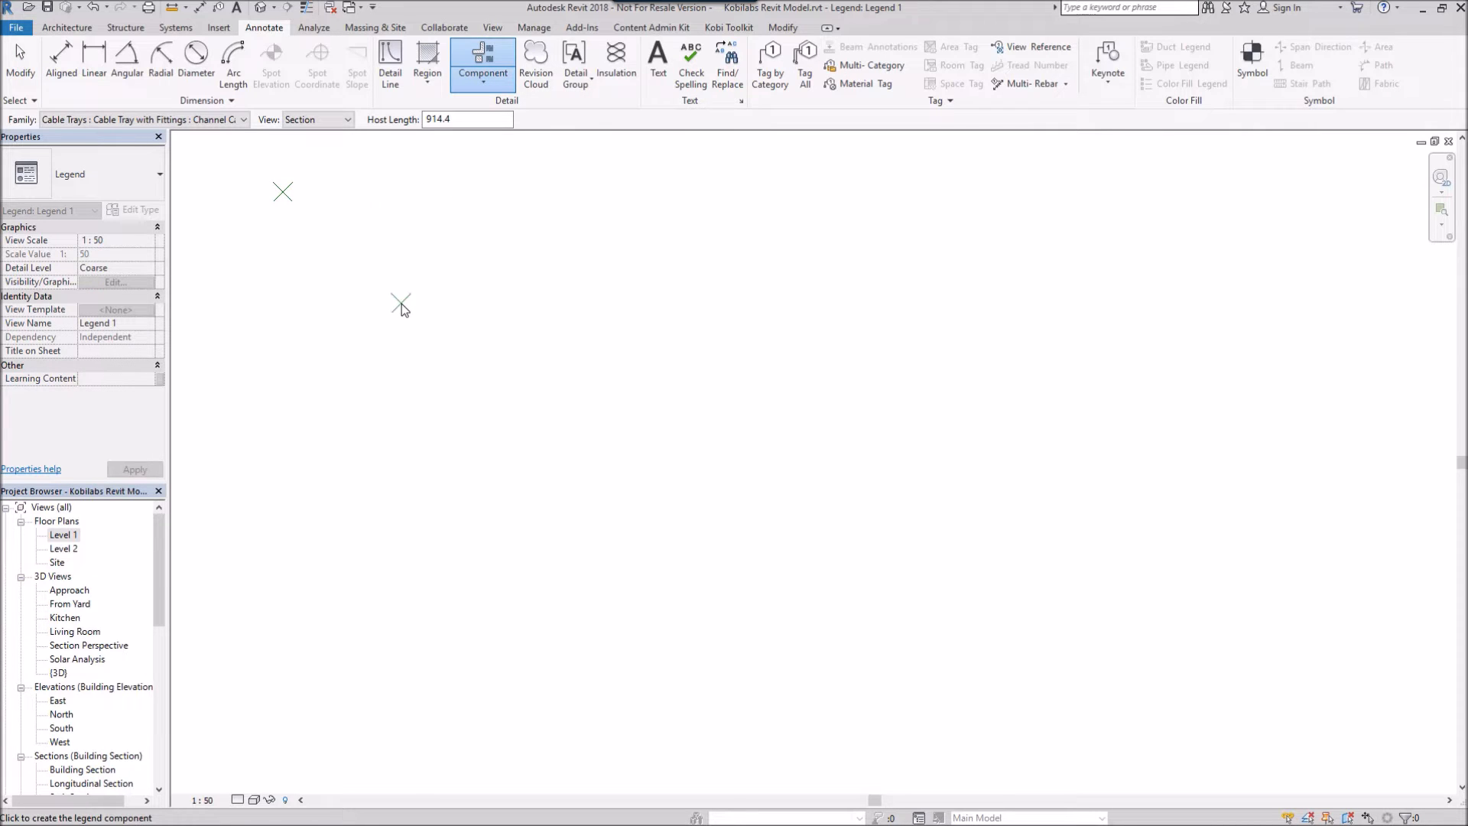
{"action": "key", "text": "Escape"}
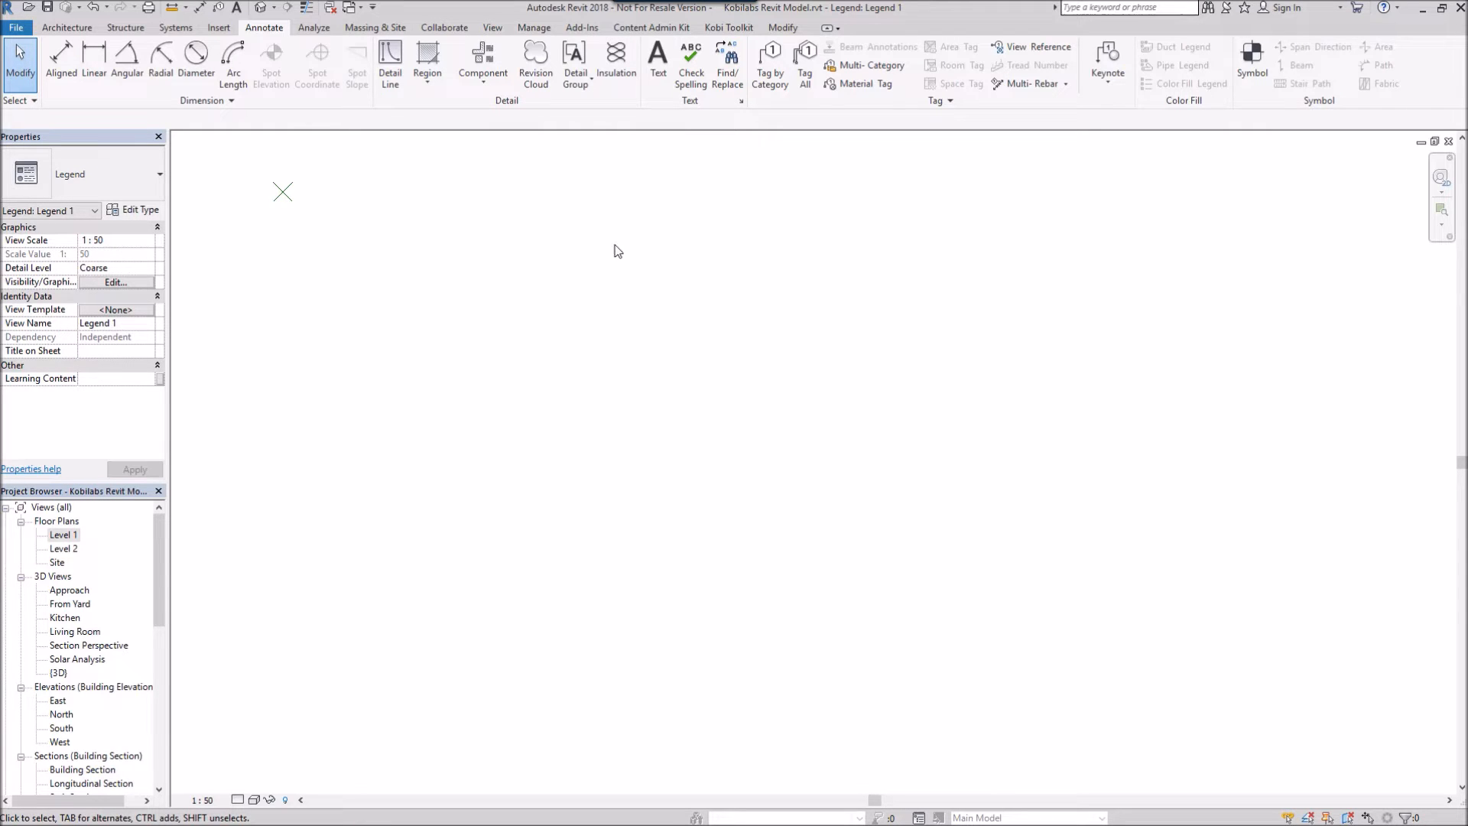
Start Legend by Category and check the available legend categories, keeping Walls as the category
{"action": "left_click", "coordinate": [730, 28]}
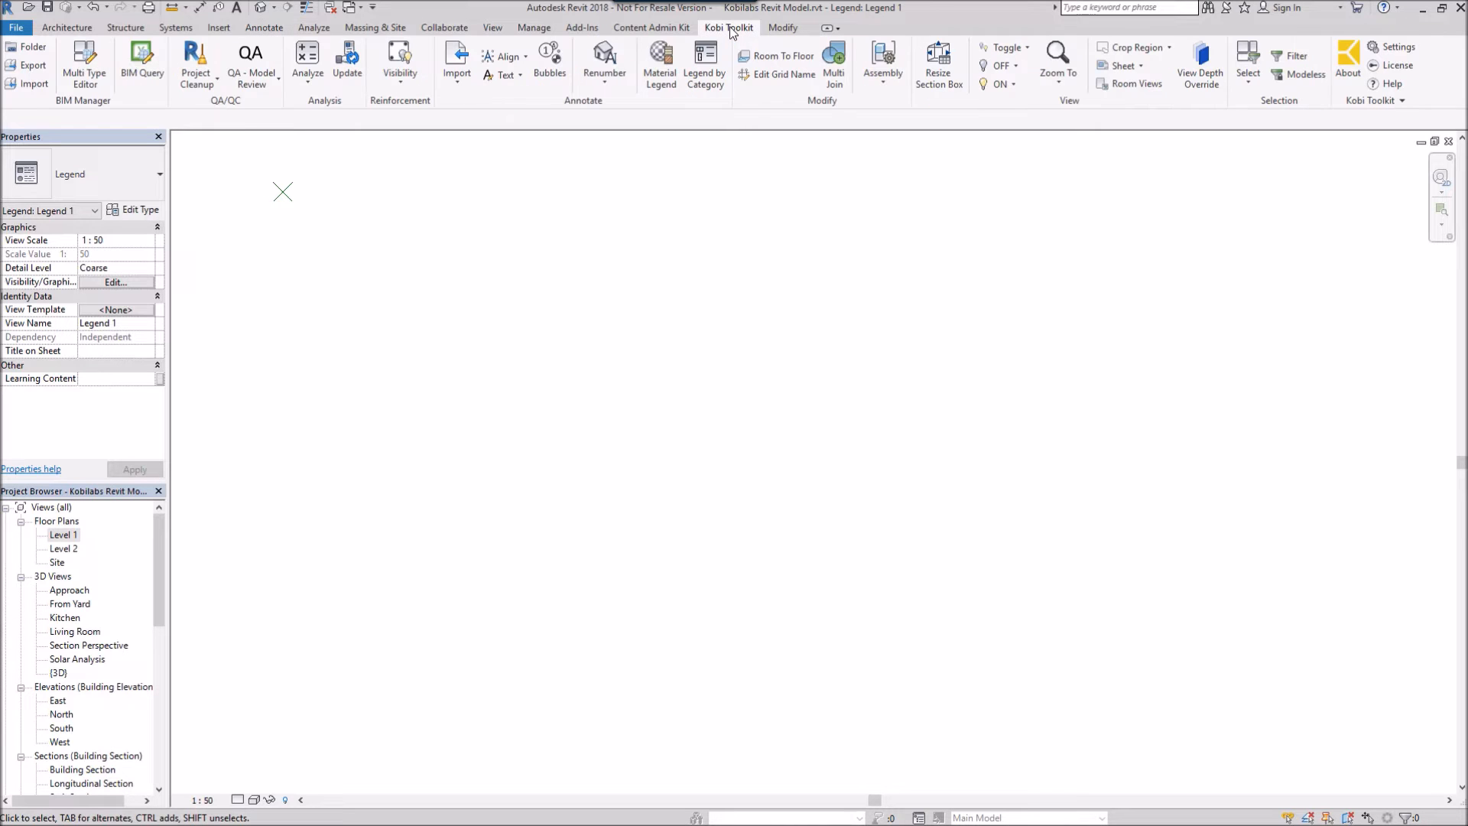
{"action": "left_click", "coordinate": [705, 67]}
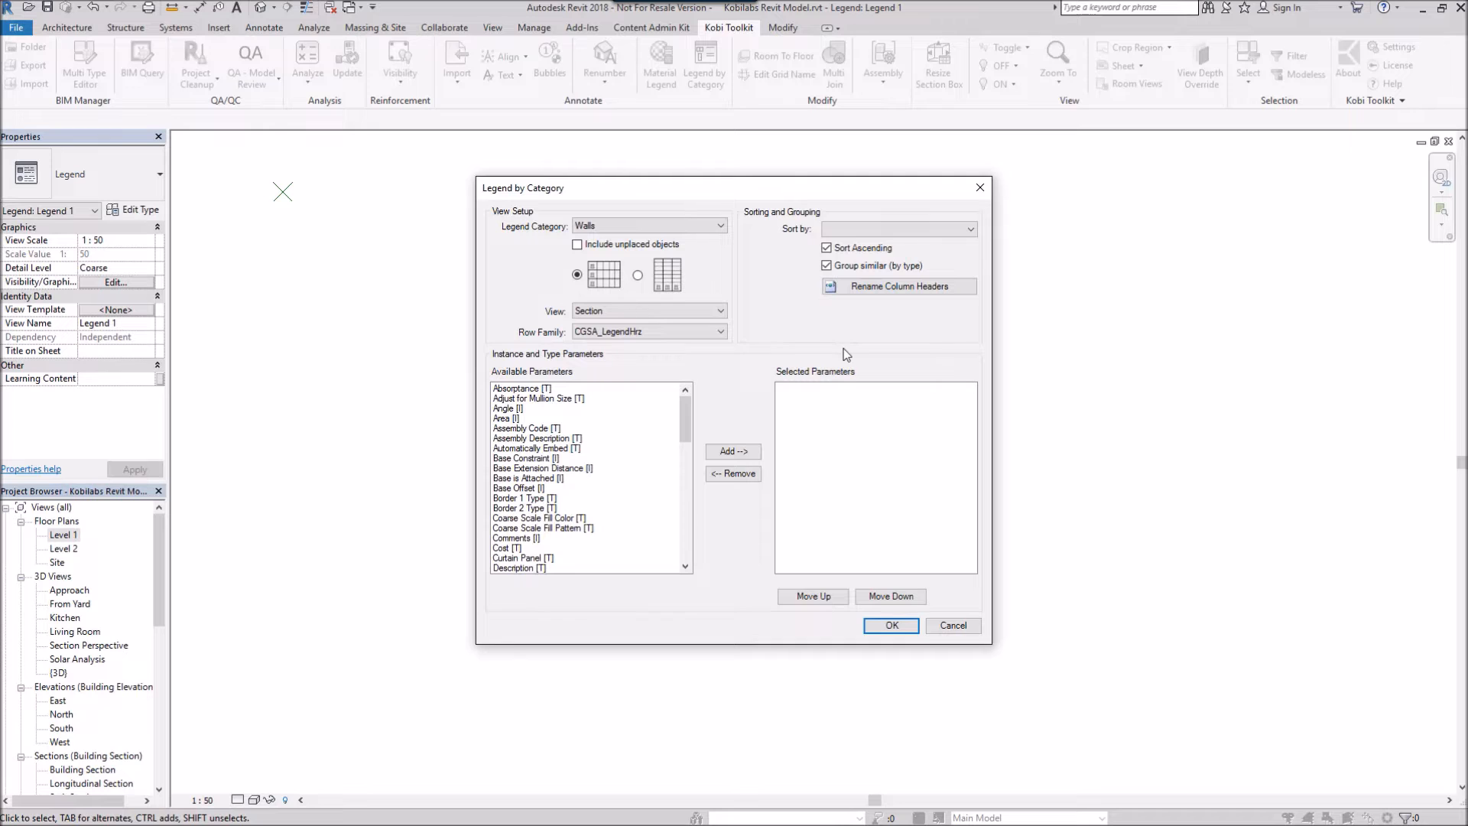
{"action": "left_click_drag", "start_coordinate": [723, 195], "coordinate": [773, 152]}
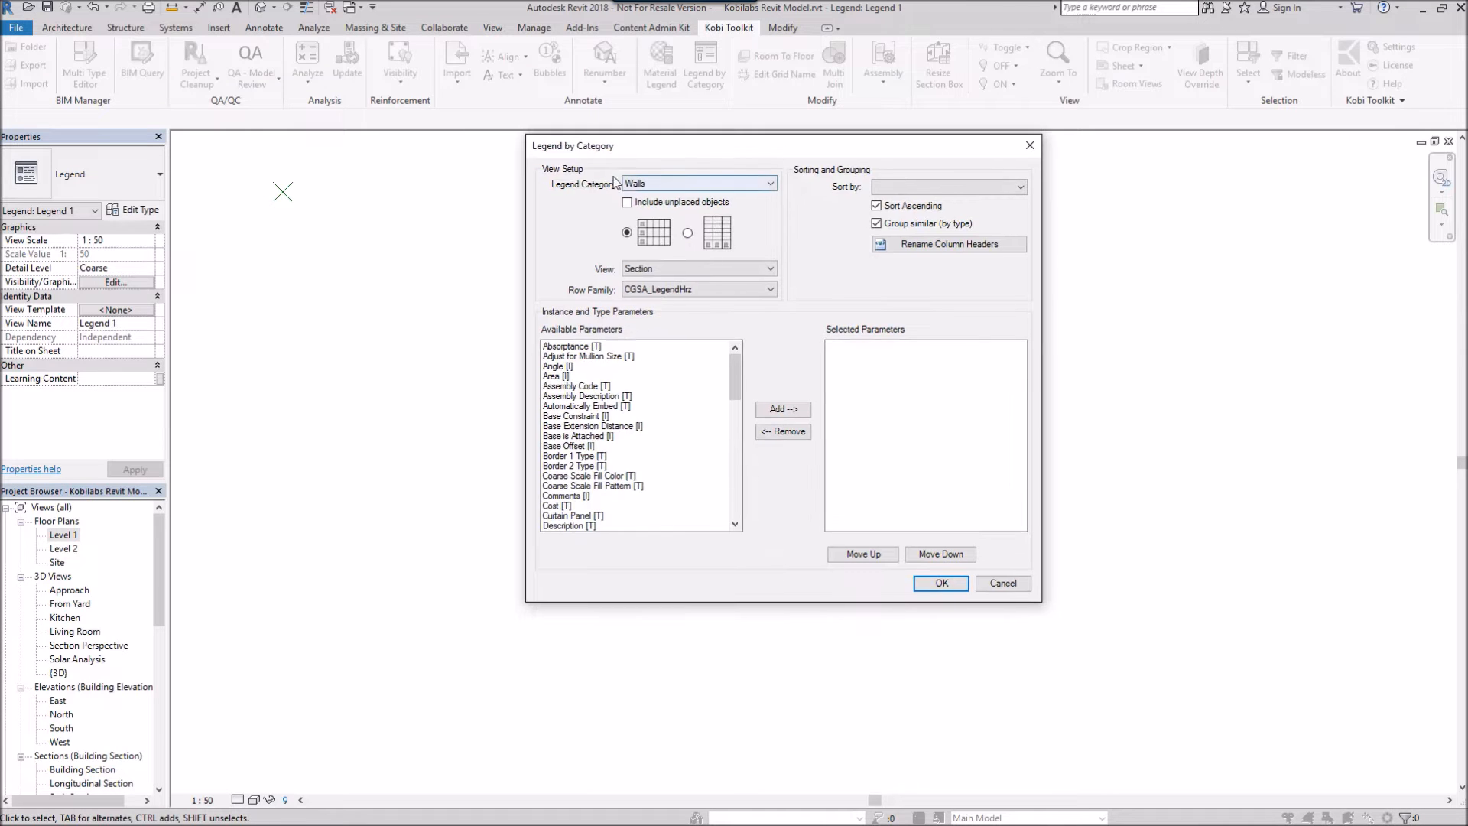
{"action": "left_click", "coordinate": [770, 183]}
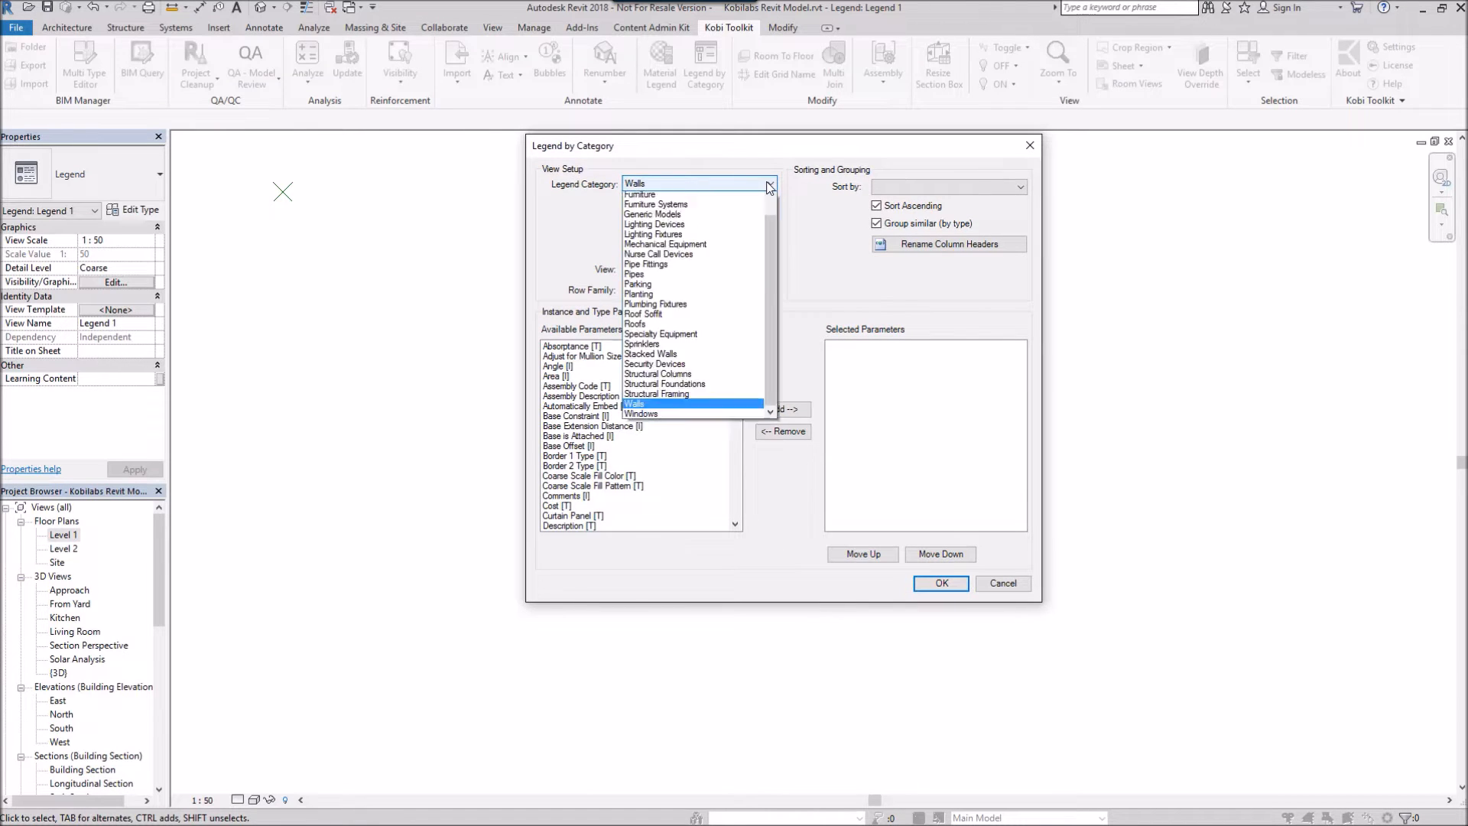
{"action": "scroll", "coordinate": [769, 295], "scroll_direction": "up", "scroll_amount": 3}
{"action": "scroll", "coordinate": [771, 329], "scroll_direction": "up", "scroll_amount": 4}
{"action": "scroll", "coordinate": [770, 218], "scroll_direction": "down", "scroll_amount": 4}
{"action": "left_click", "coordinate": [817, 264]}
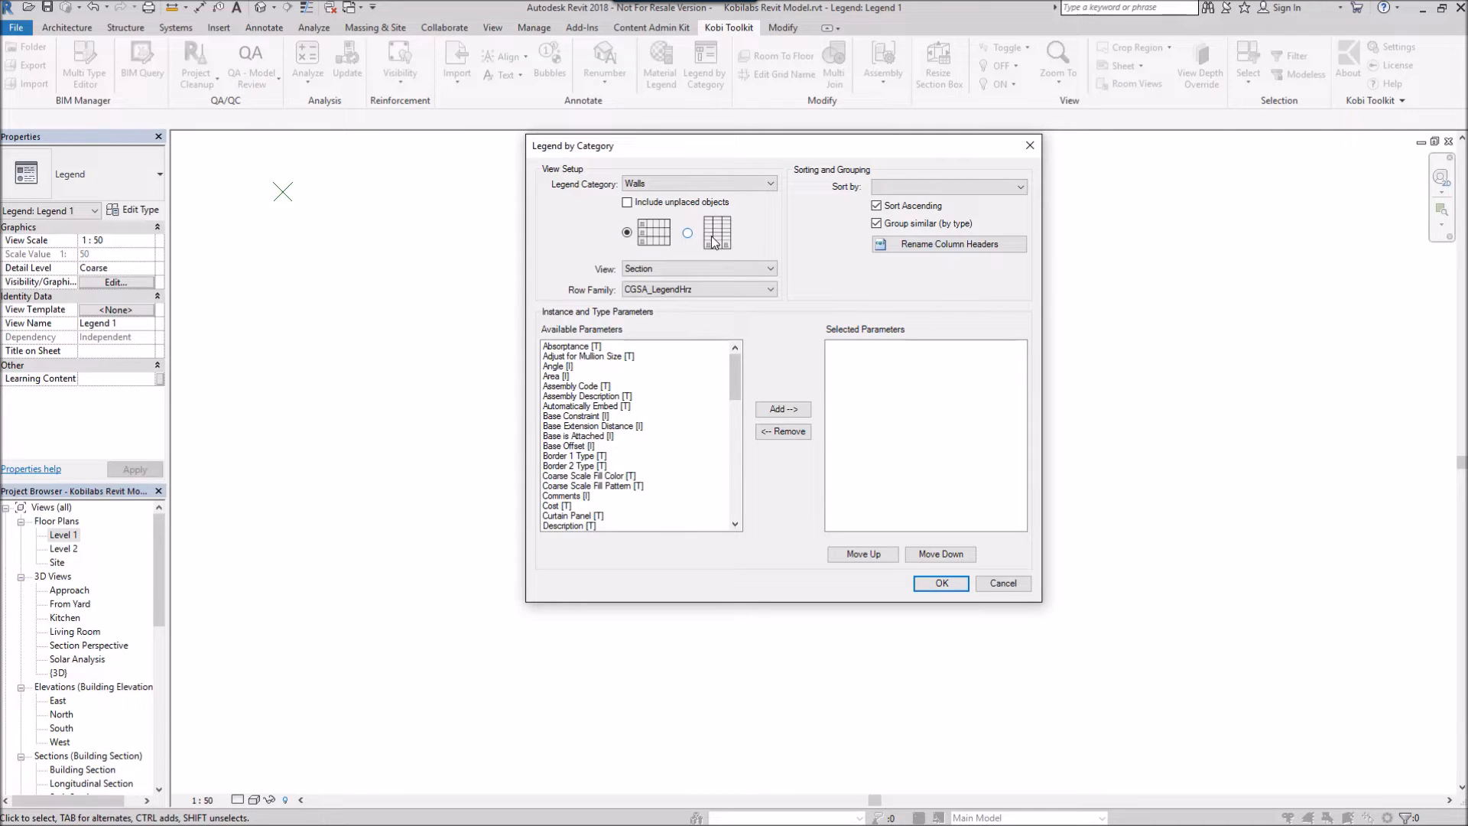
Set the wall legend's view to Floor Plan, keeping CGSA_LegendHrz as the row family
{"action": "left_click", "coordinate": [762, 268]}
{"action": "left_click", "coordinate": [665, 283]}
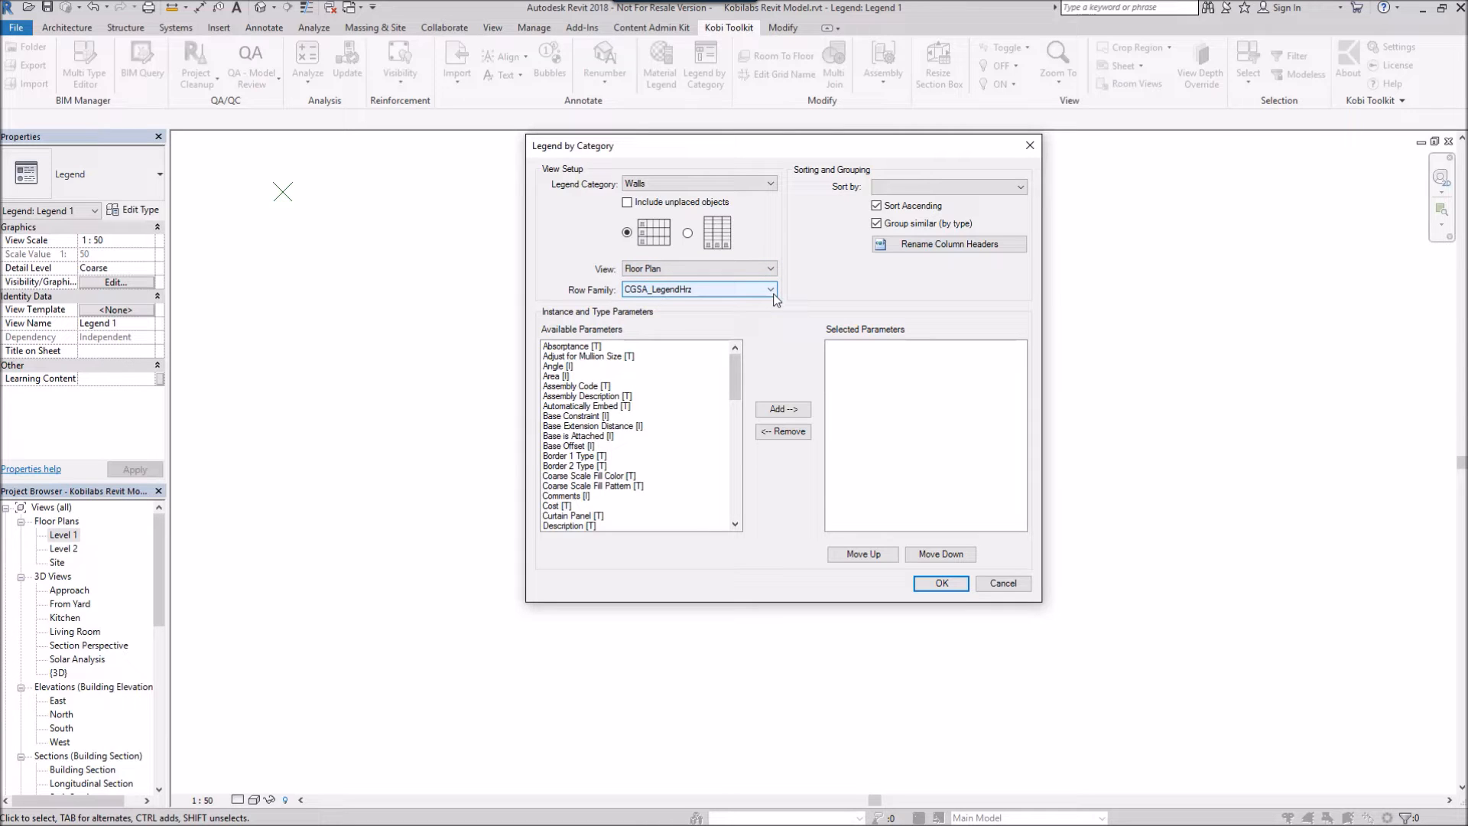
{"action": "left_click", "coordinate": [773, 293]}
{"action": "left_click", "coordinate": [773, 294]}
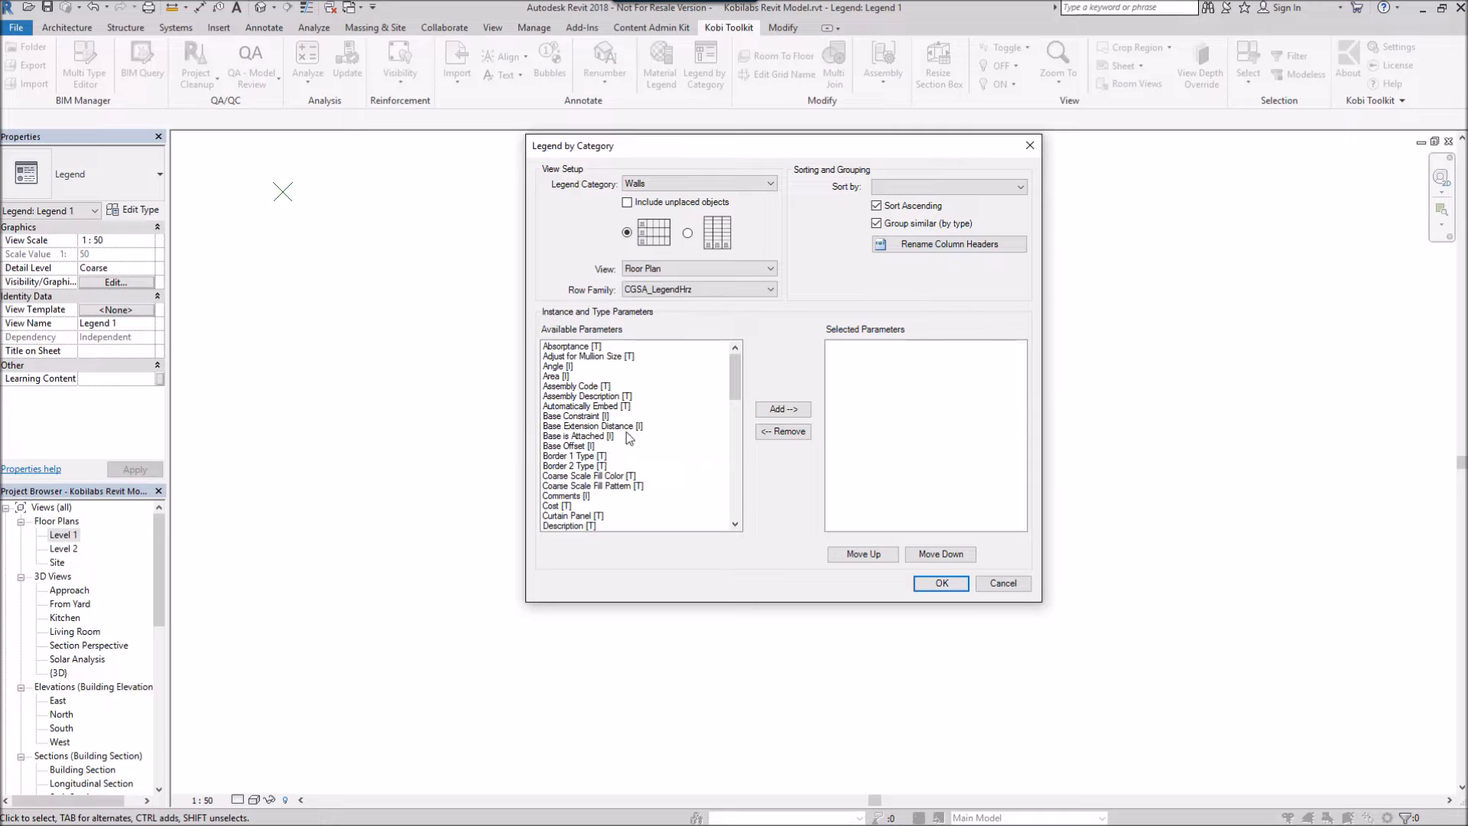
Add the Keynote, Layout, Learning Content, Length, Location Line and Manufacturer parameters to the wall legend
{"action": "left_click_drag", "start_coordinate": [732, 388], "coordinate": [723, 429]}
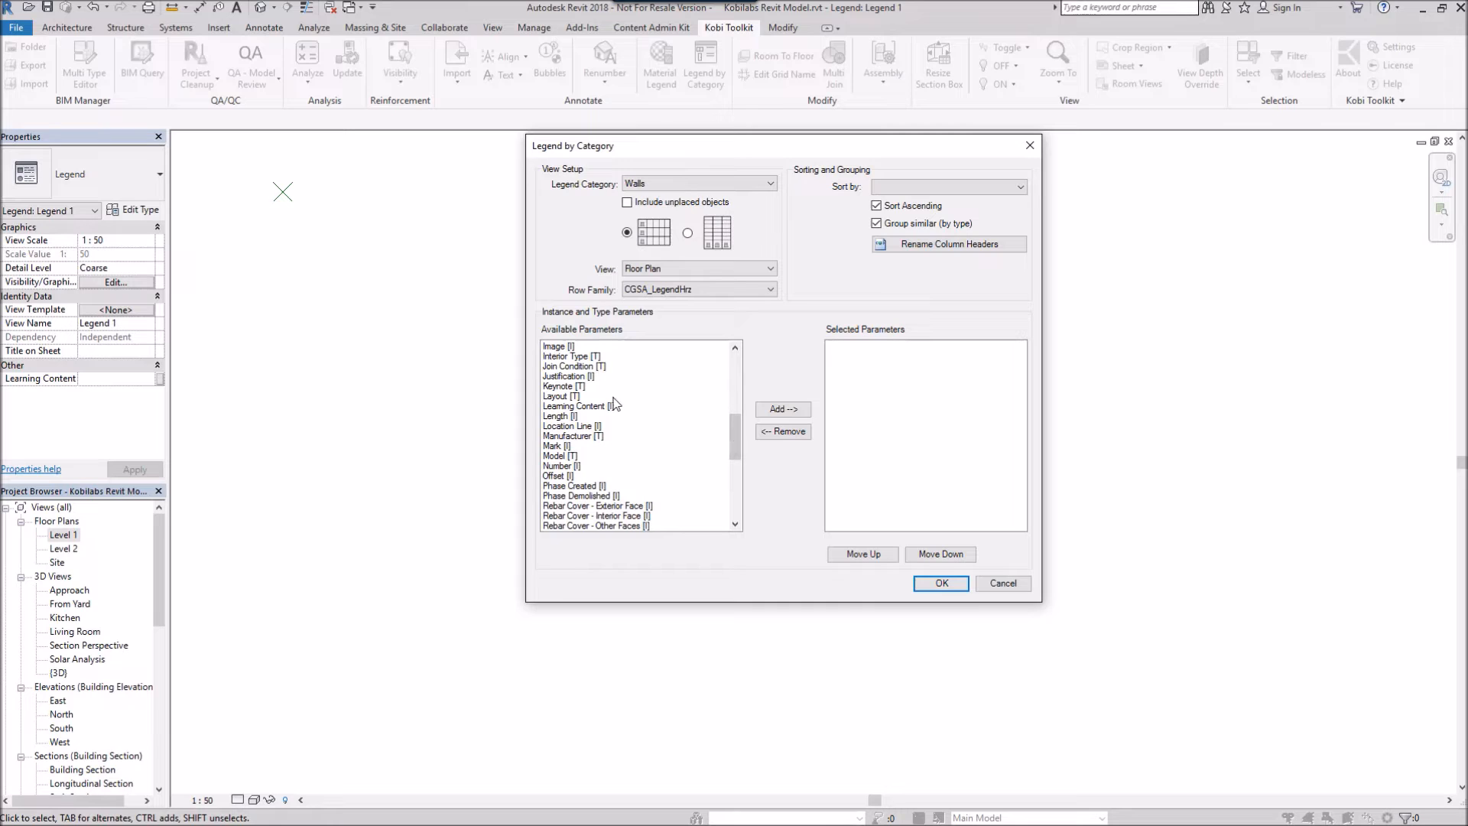
{"action": "left_click", "coordinate": [558, 388]}
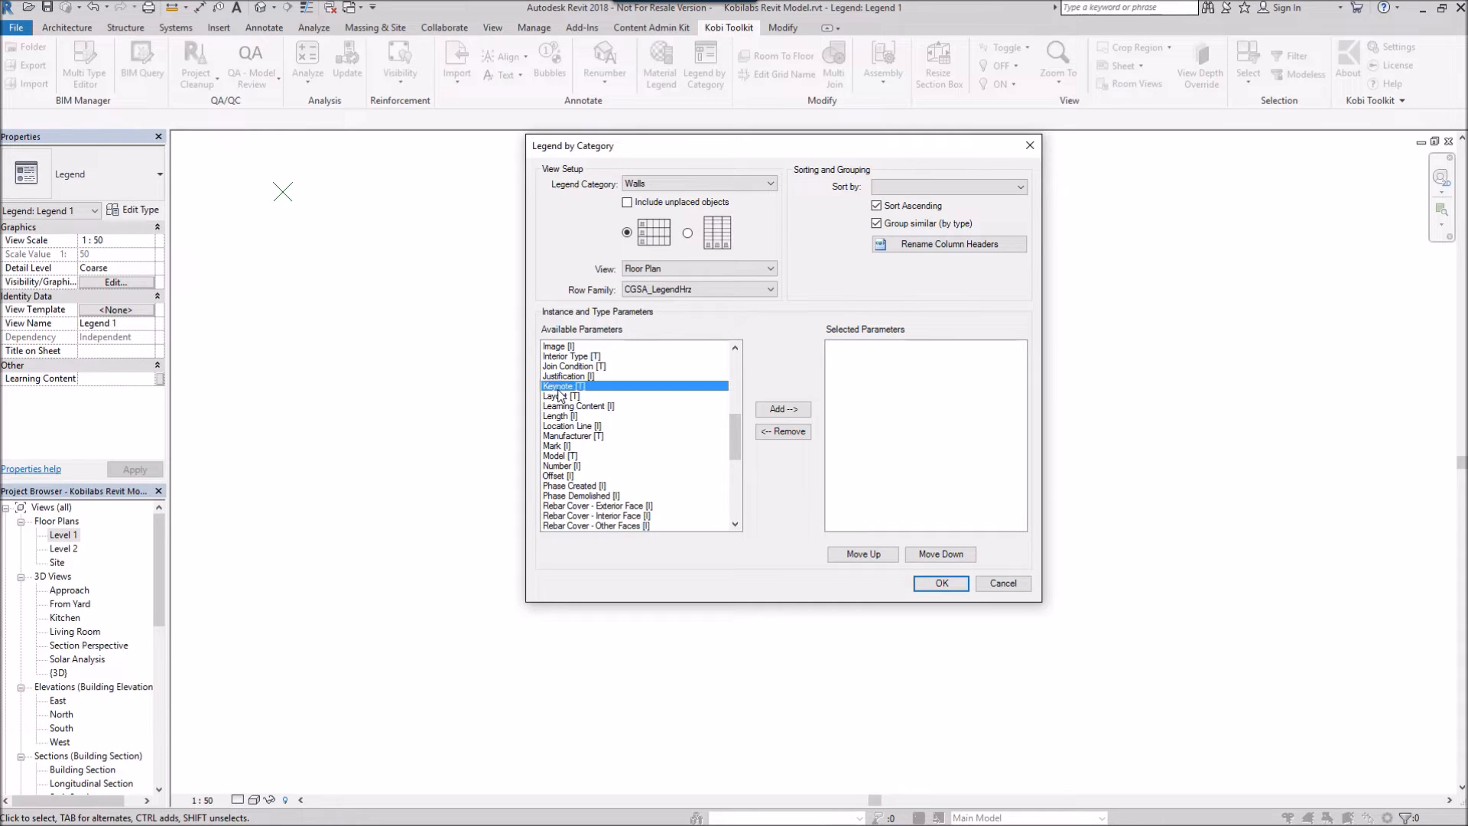
{"action": "left_click", "coordinate": [566, 435], "text": "shift"}
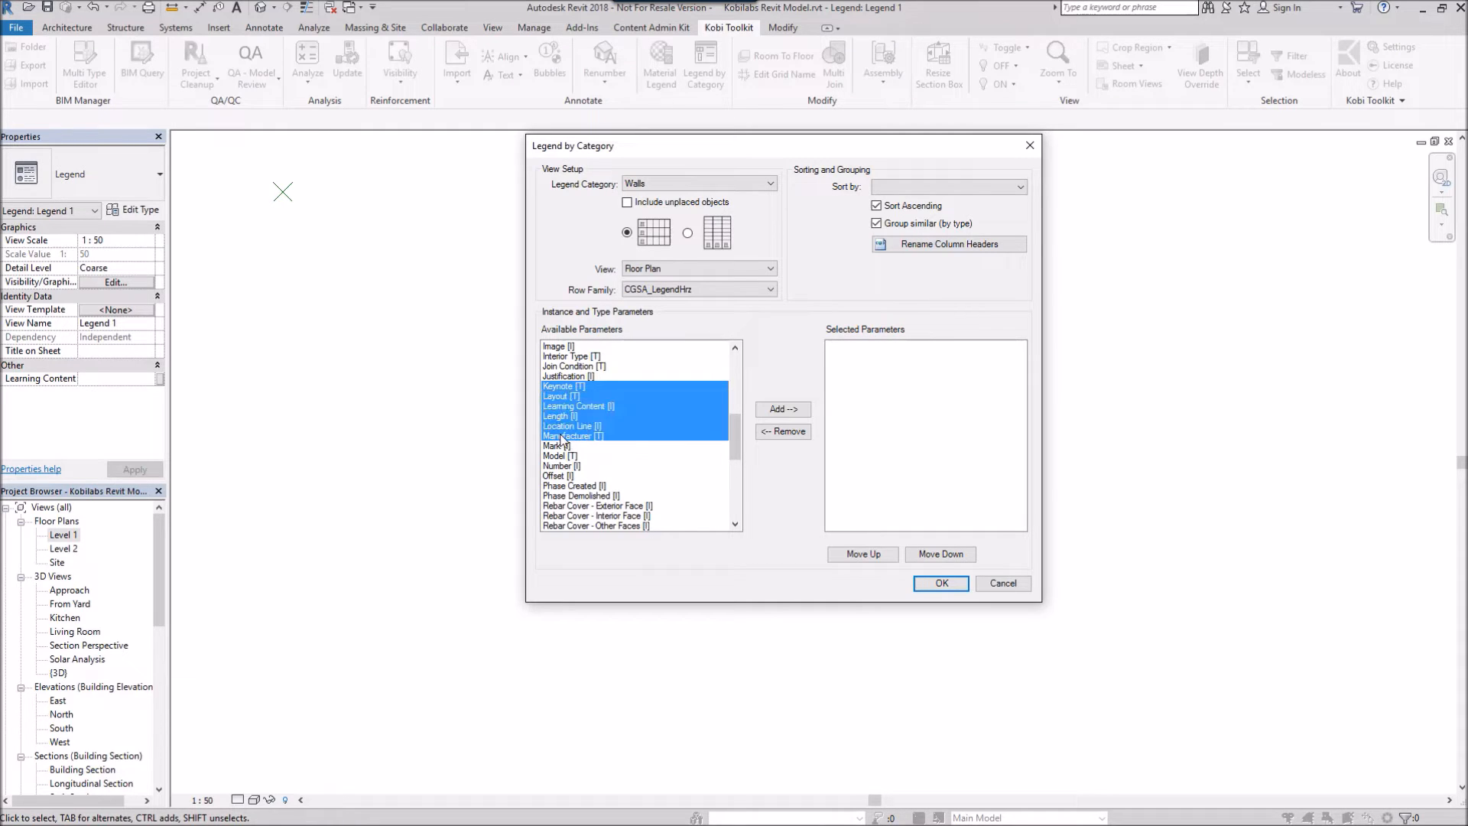
{"action": "left_click", "coordinate": [764, 413]}
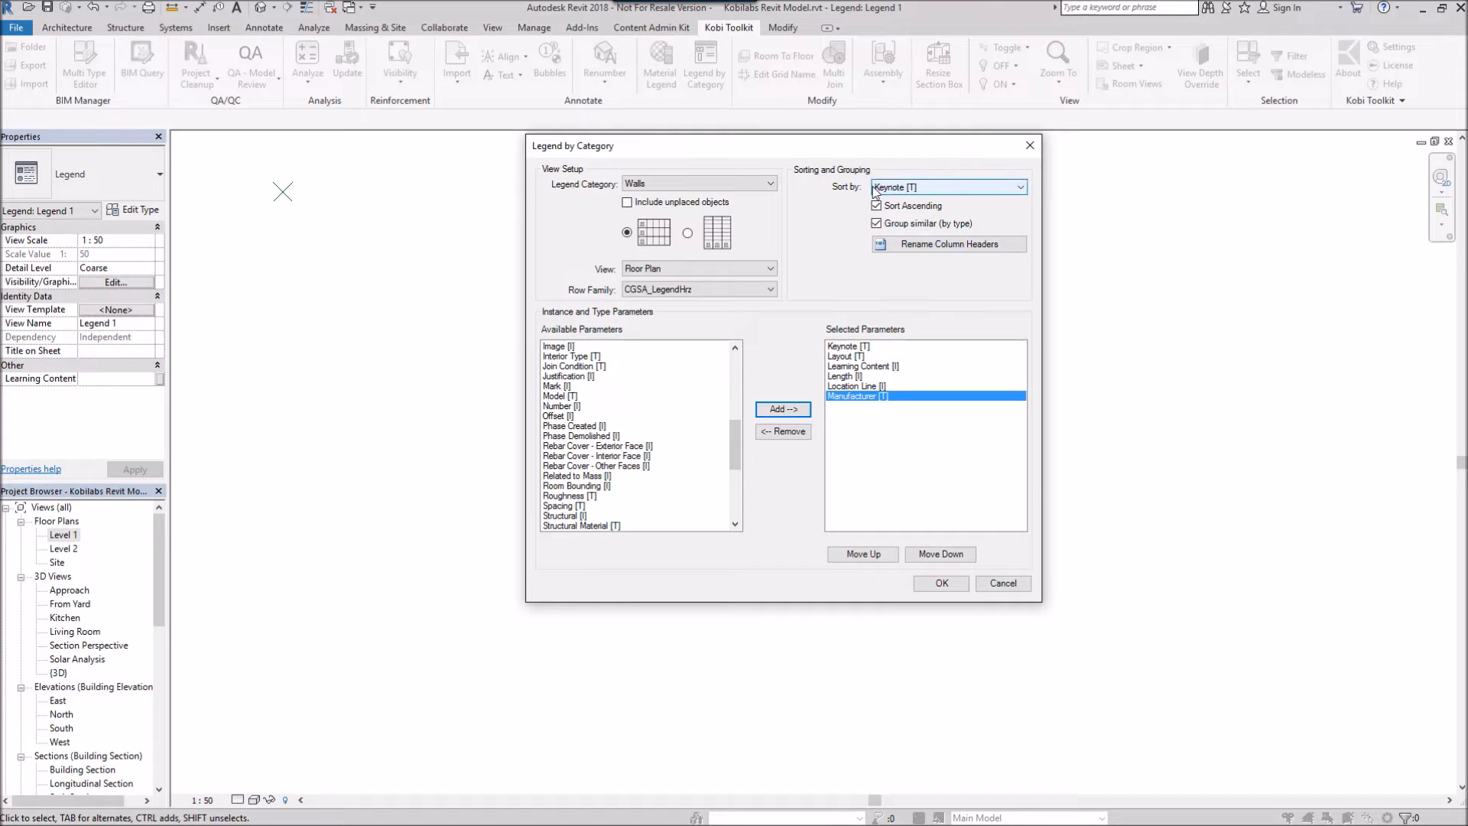
Sort the wall legend by Length and generate it
{"action": "left_click", "coordinate": [1023, 189]}
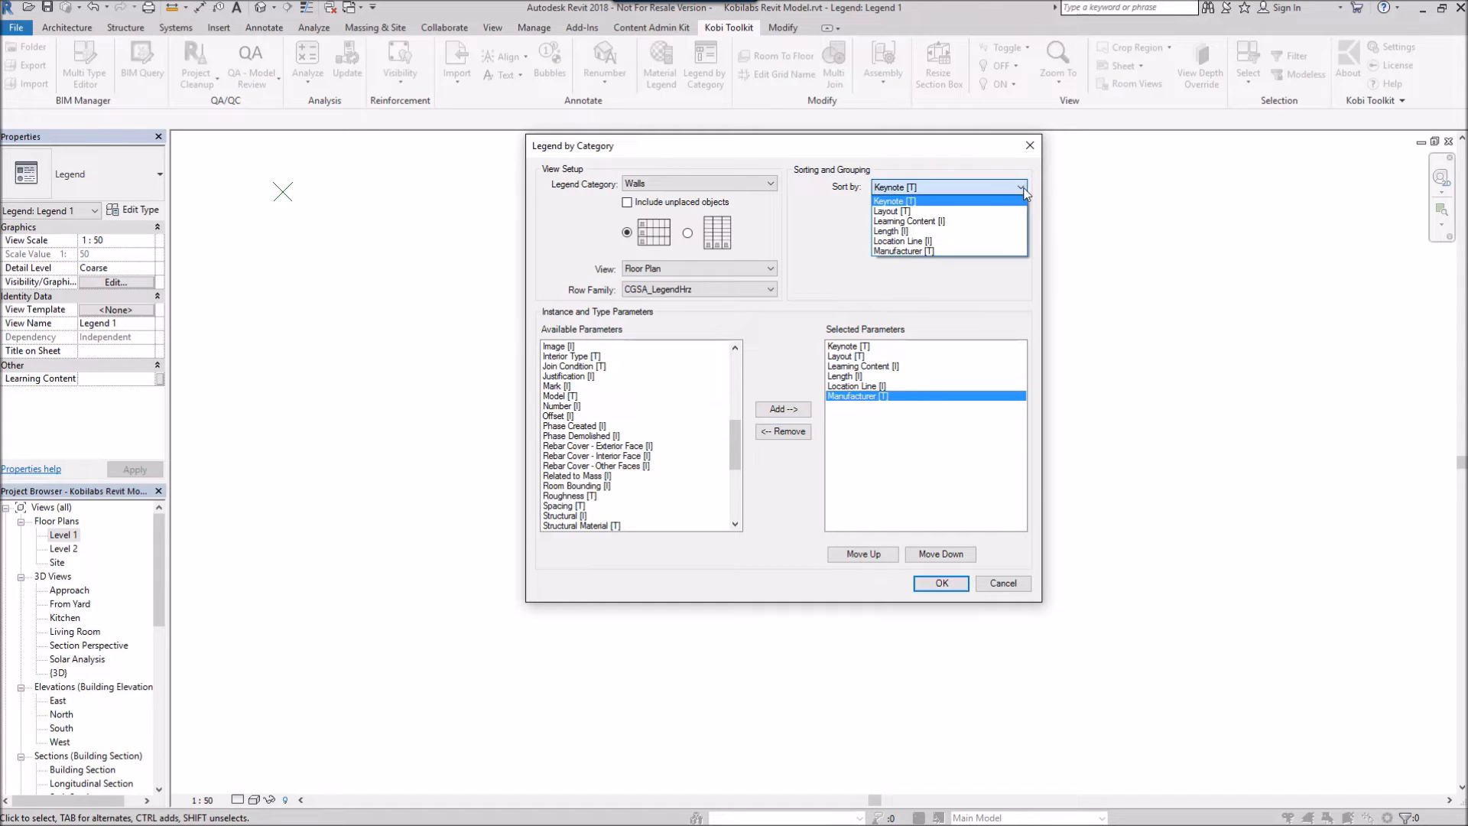
{"action": "left_click", "coordinate": [910, 231]}
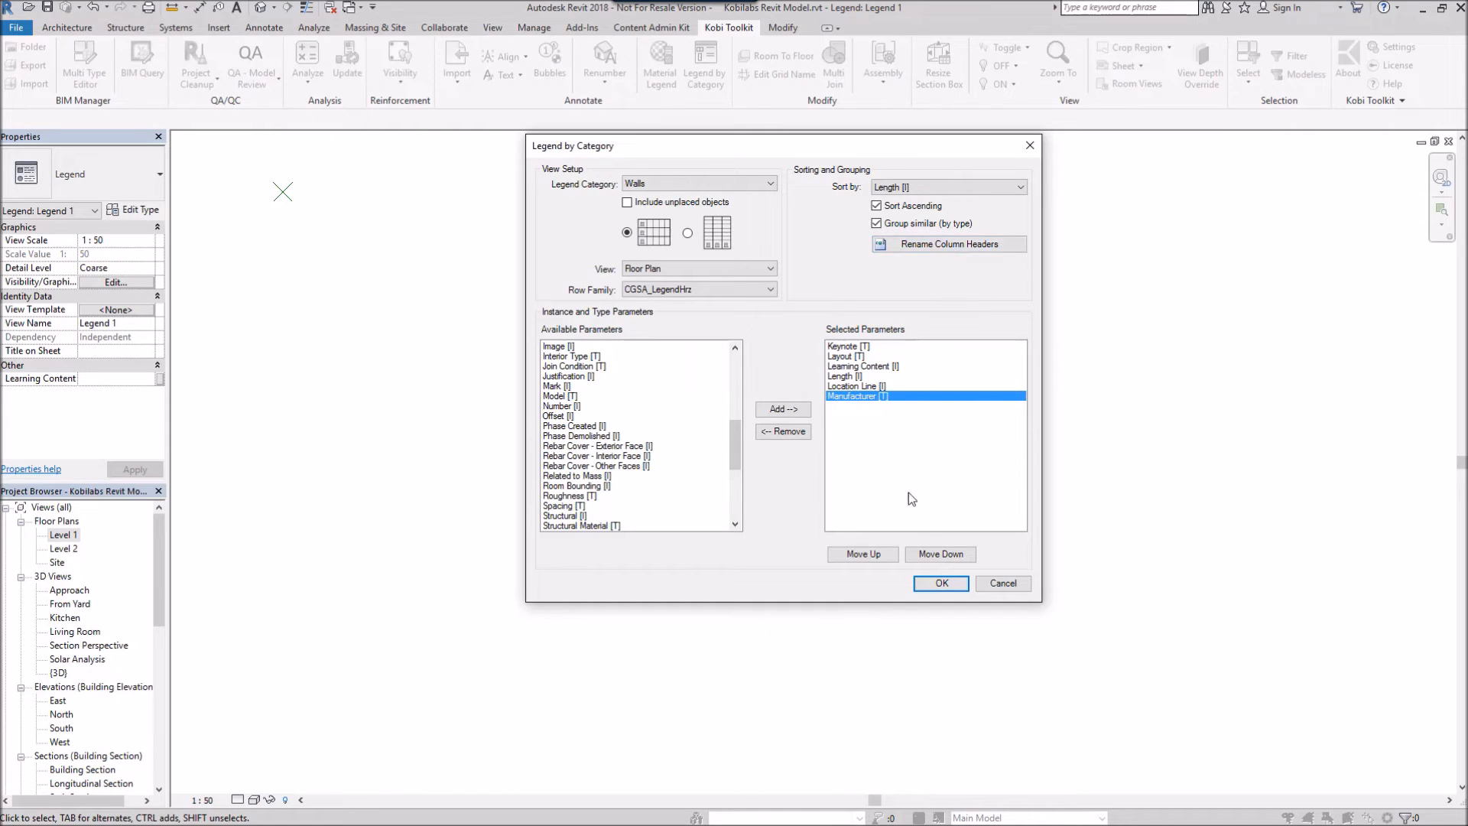
{"action": "left_click", "coordinate": [953, 584]}
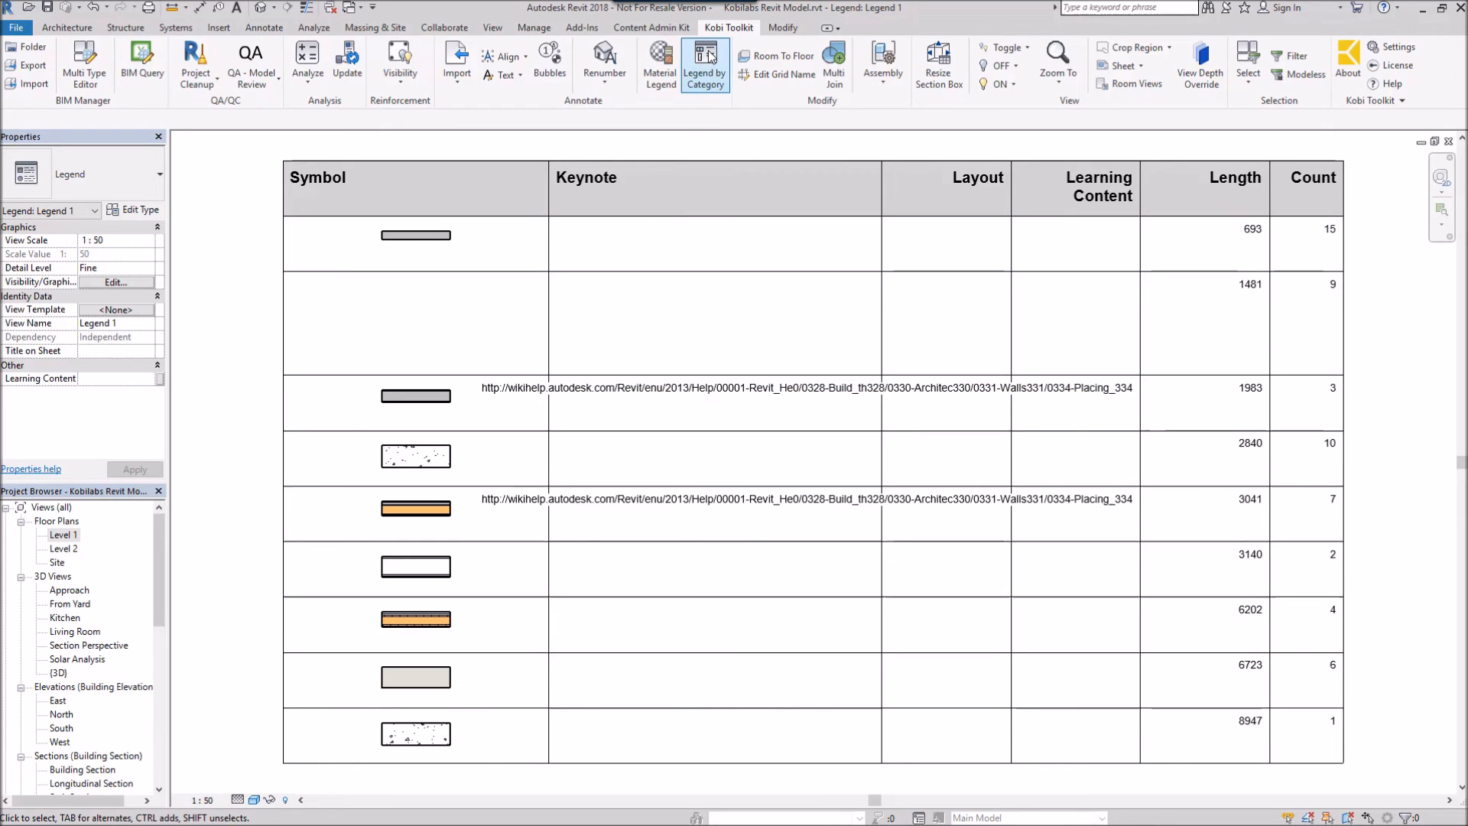
Remove Keynote and Learning Content from the wall legend's parameters and regenerate it in the vertical column layout
{"action": "left_click", "coordinate": [707, 77]}
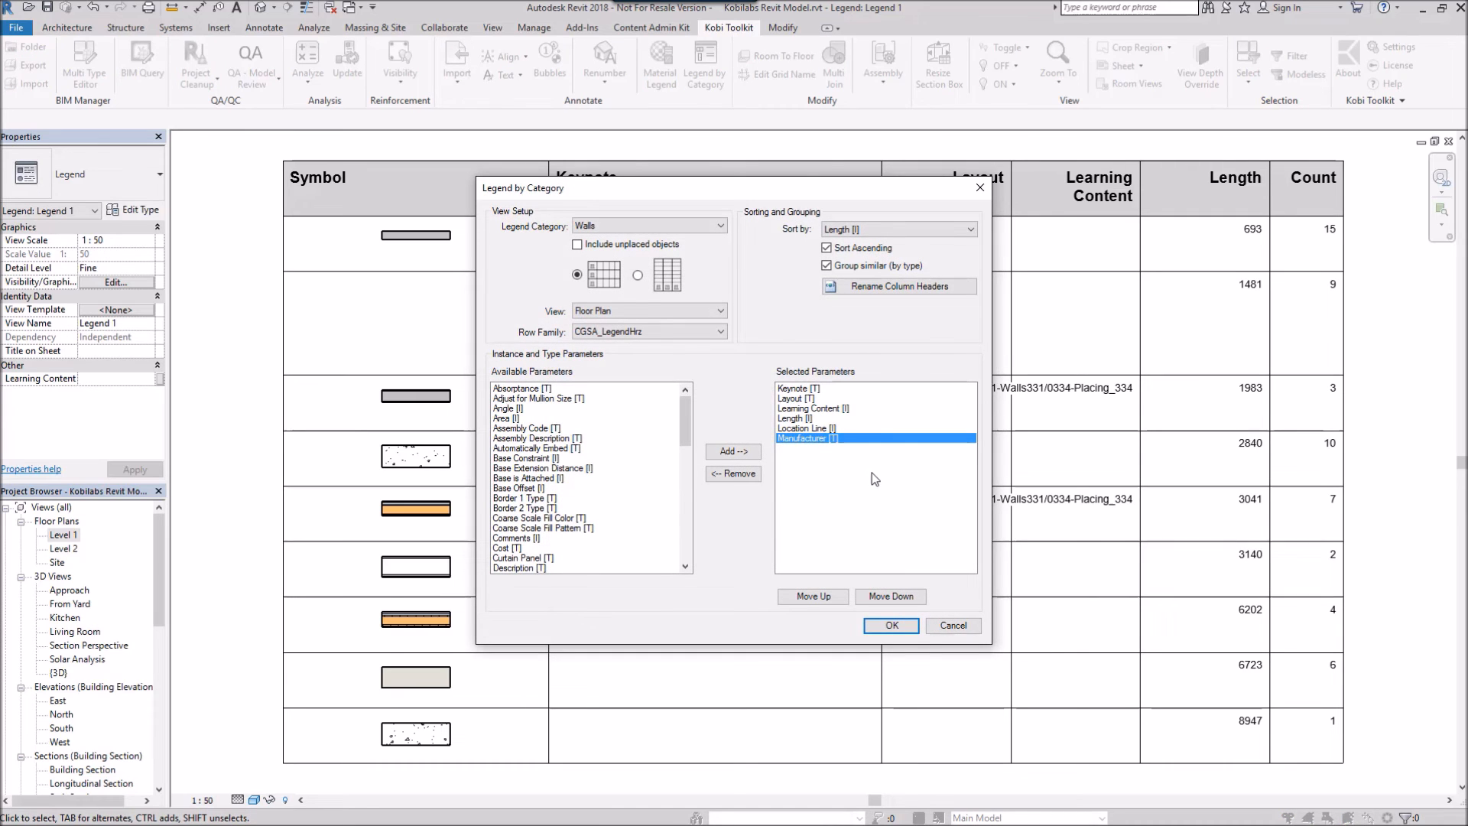
{"action": "left_click", "coordinate": [804, 389]}
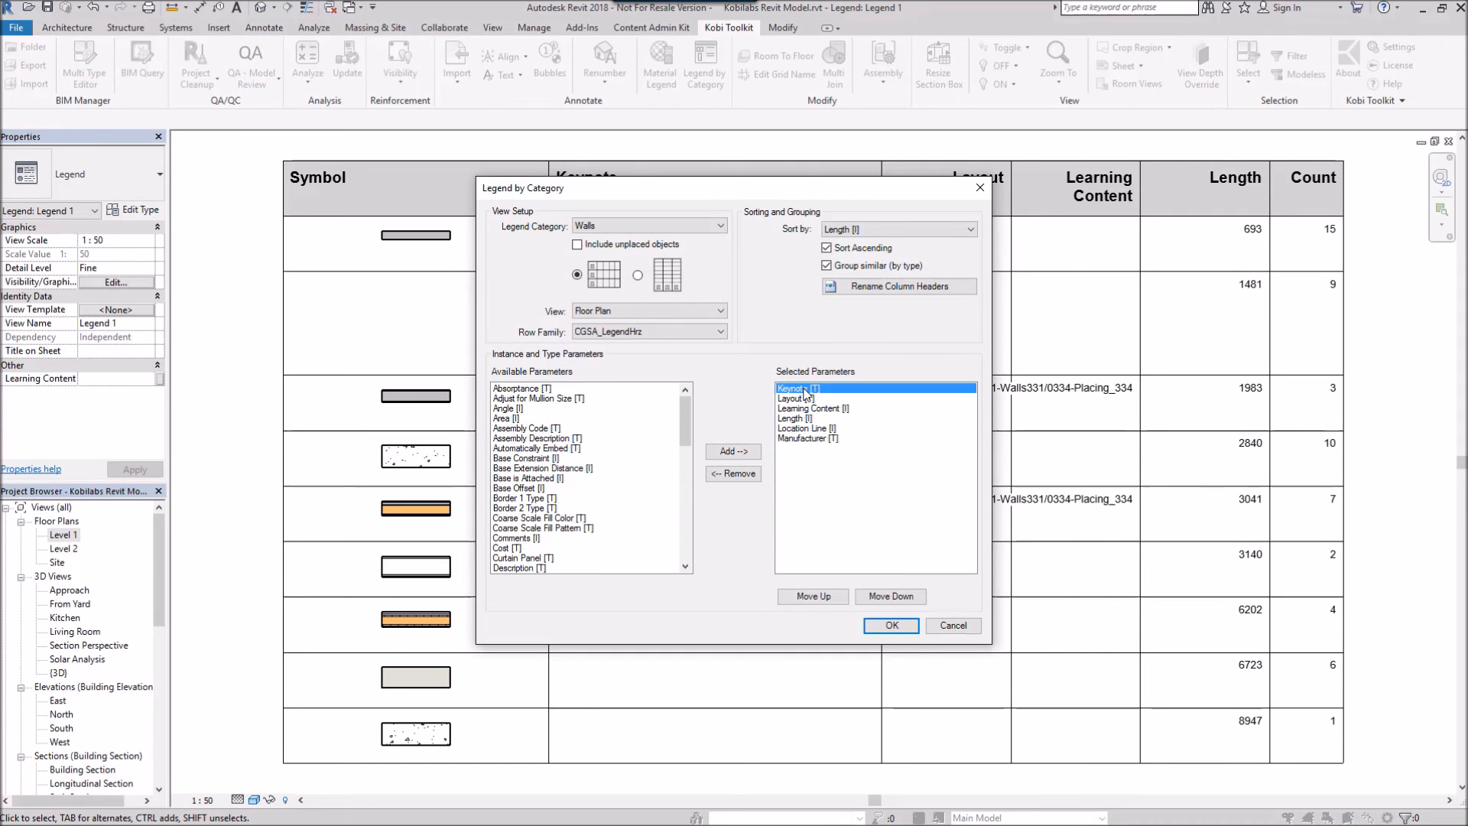
{"action": "left_click", "coordinate": [740, 474]}
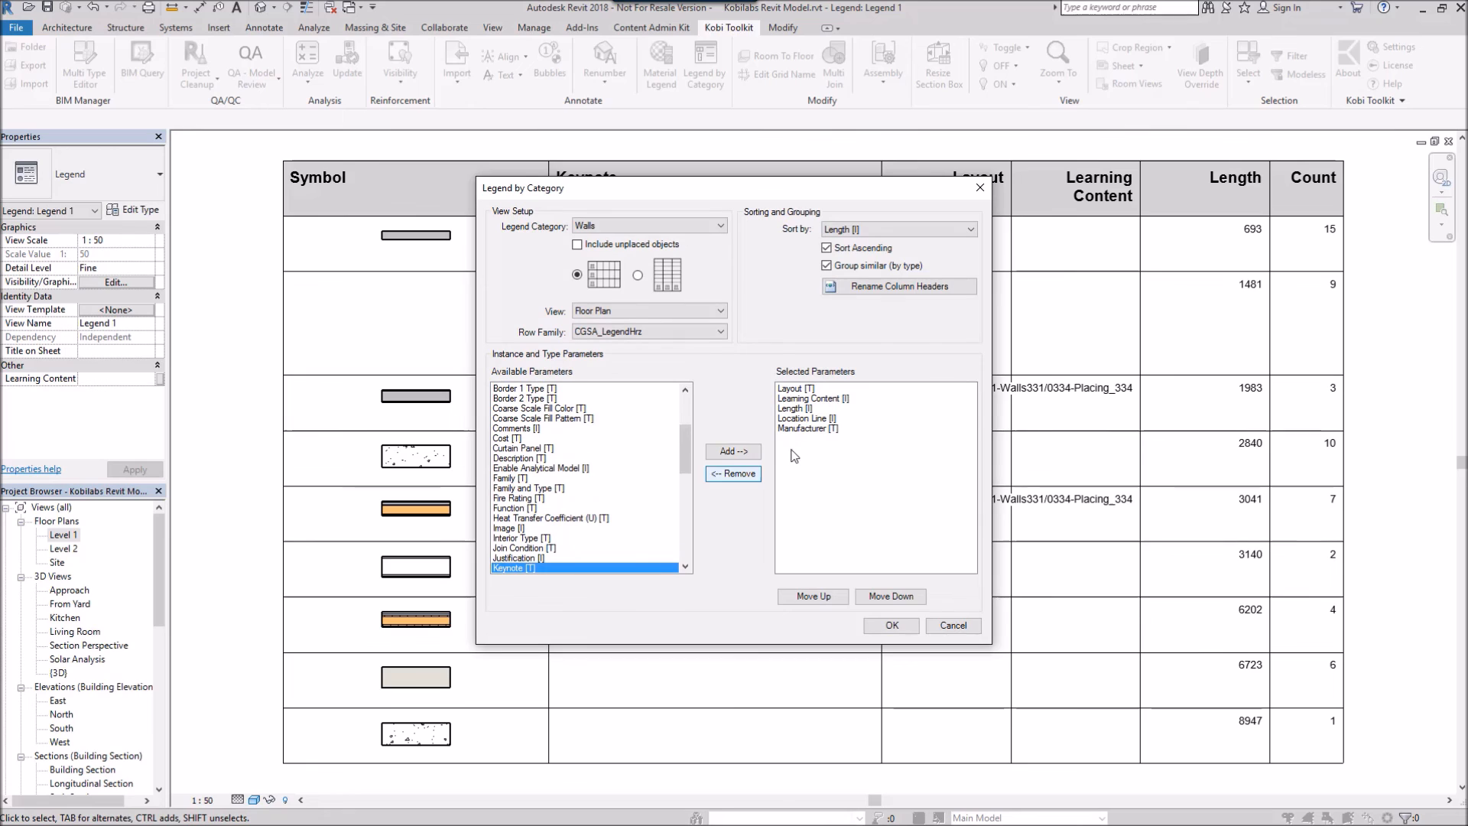
{"action": "left_click", "coordinate": [815, 399]}
{"action": "left_click", "coordinate": [731, 474]}
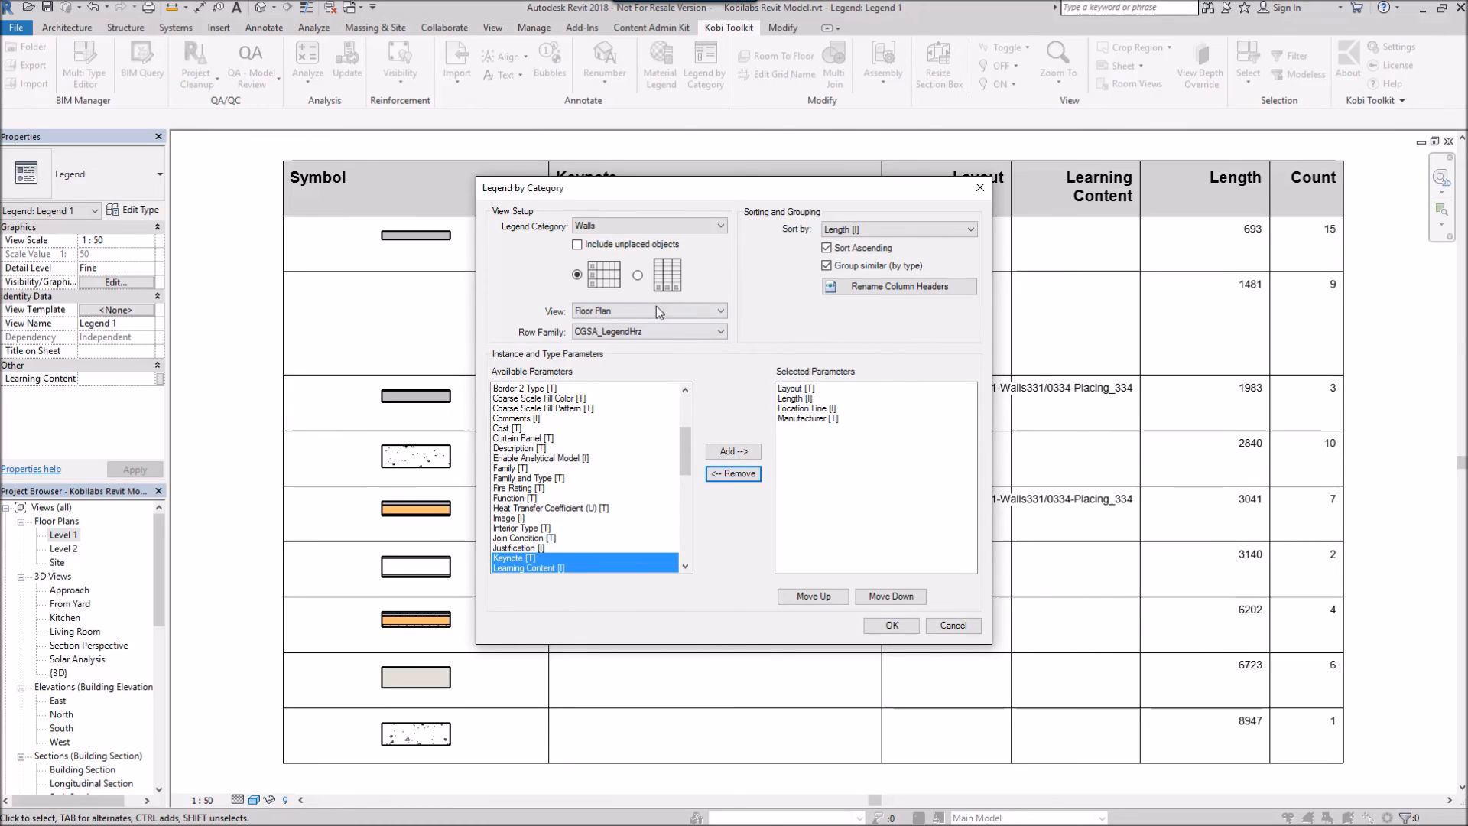
{"action": "left_click", "coordinate": [638, 275]}
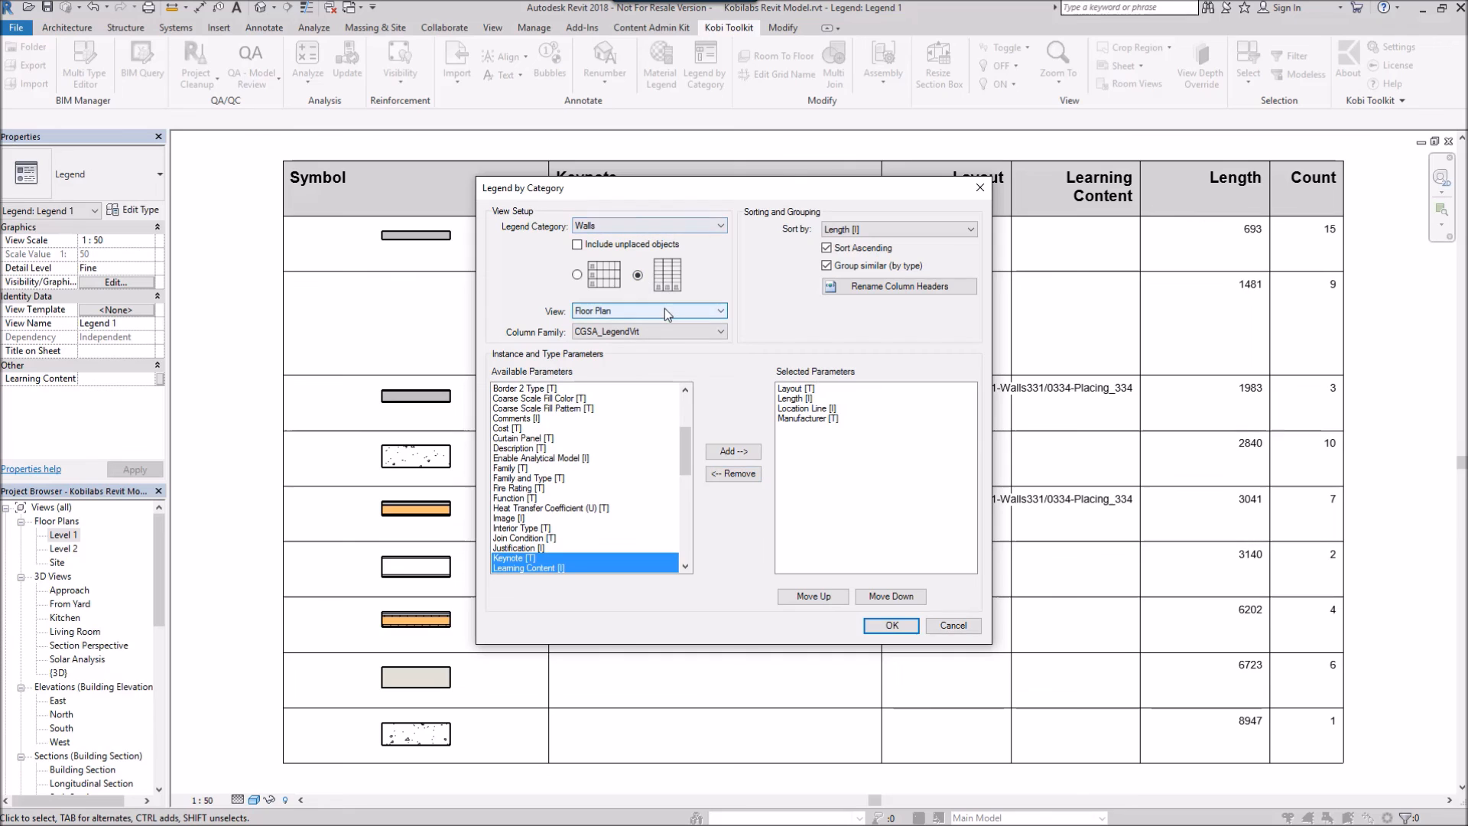
{"action": "left_click", "coordinate": [893, 625]}
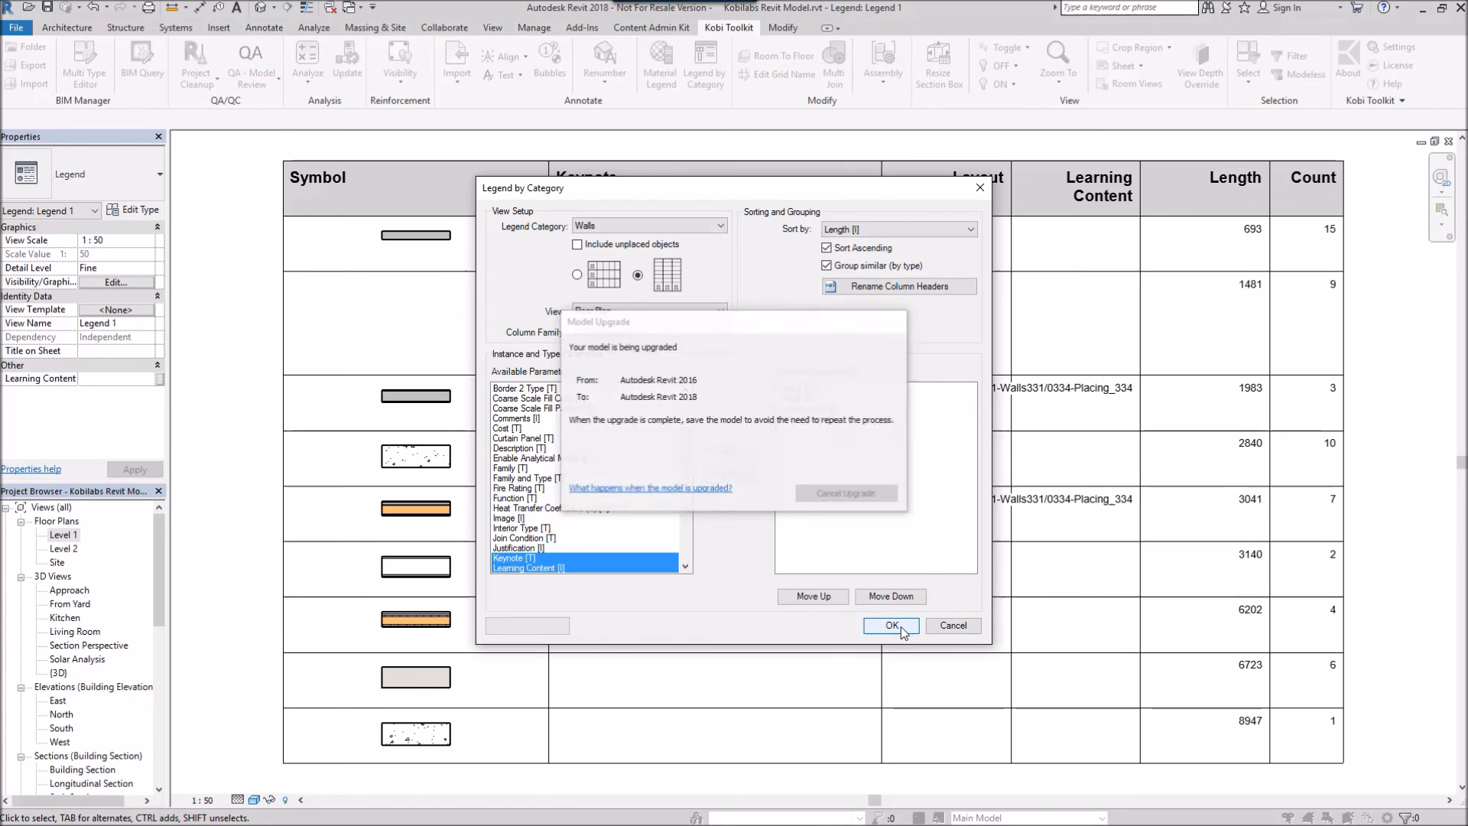